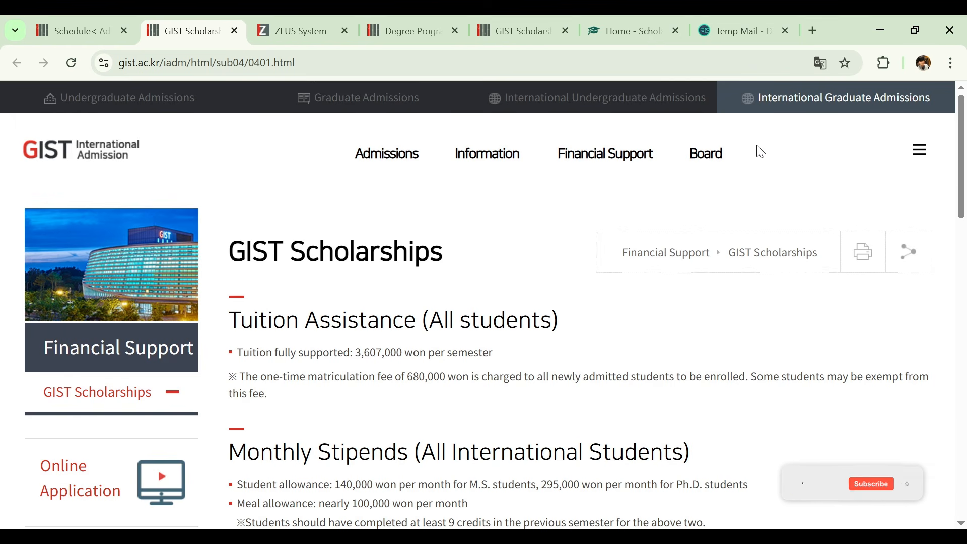
# - Switch to the Scholarship Square site and open the featured article on GIST Scholarships 2025 in South Korea
pyautogui.click(641, 25)
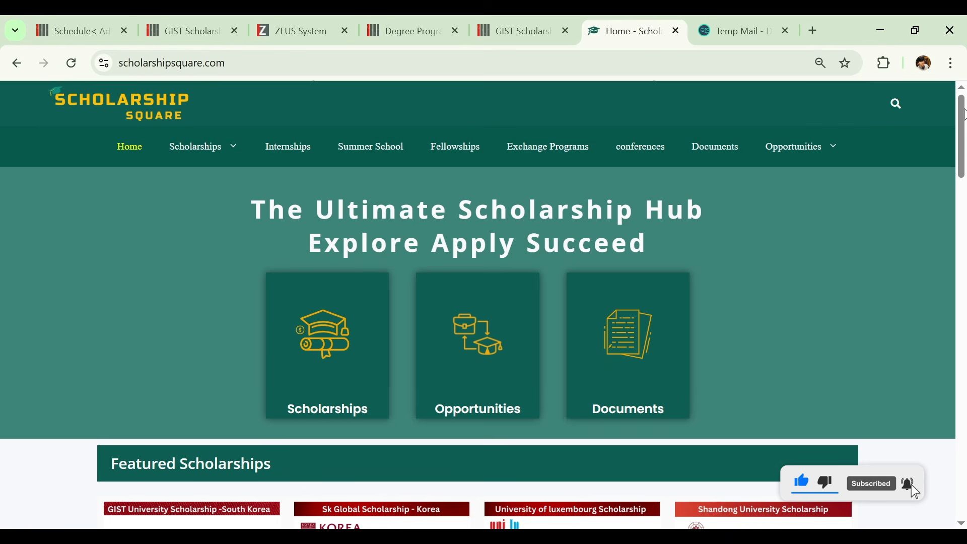
pyautogui.scroll(-6, 963, 115)
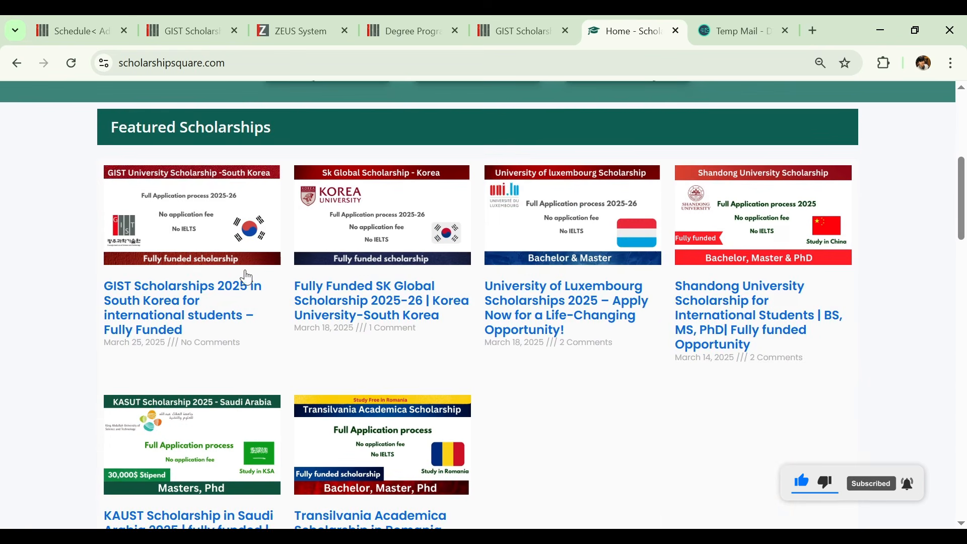
pyautogui.click(185, 309)
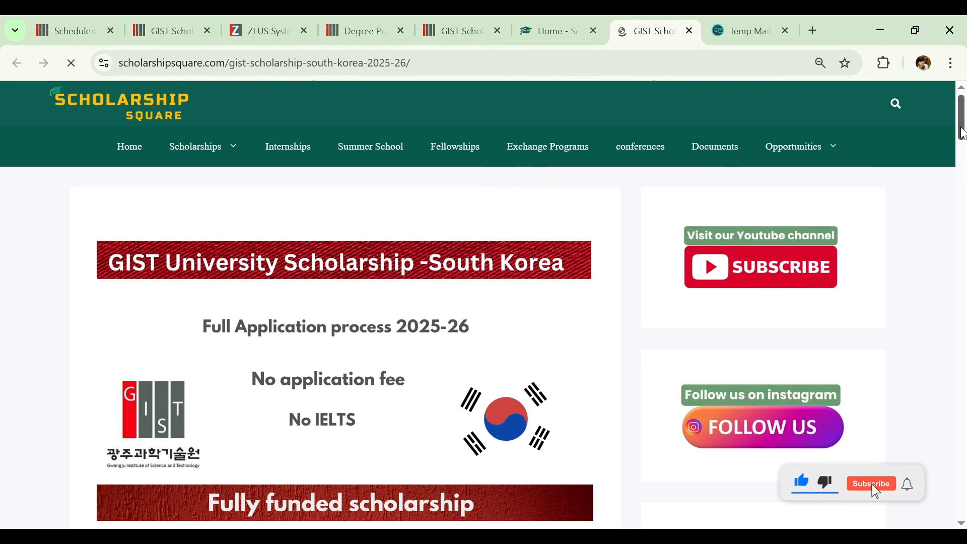
# - Read the overview and financial benefits sections of the GIST scholarship article
pyautogui.moveTo(963, 134); pyautogui.dragTo(941, 231)
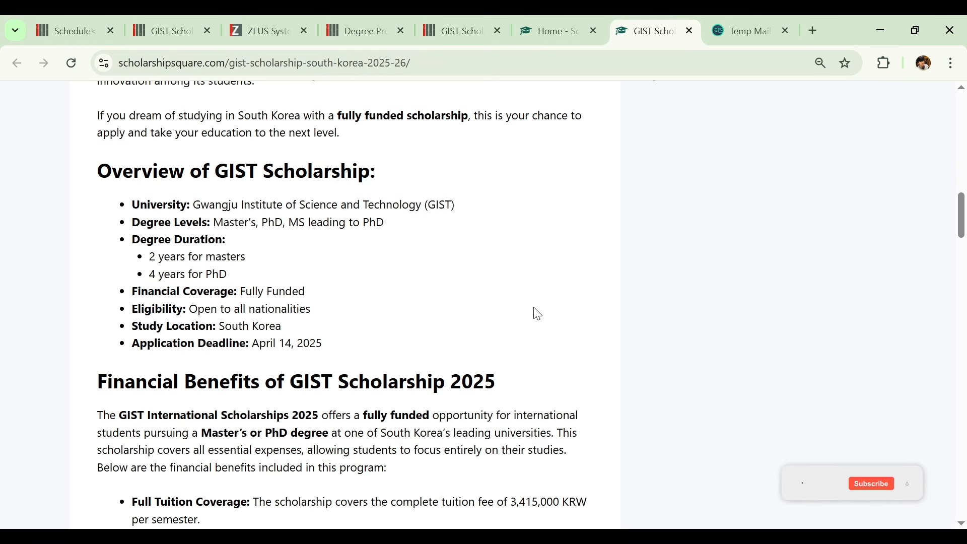
pyautogui.moveTo(964, 218); pyautogui.dragTo(965, 228)
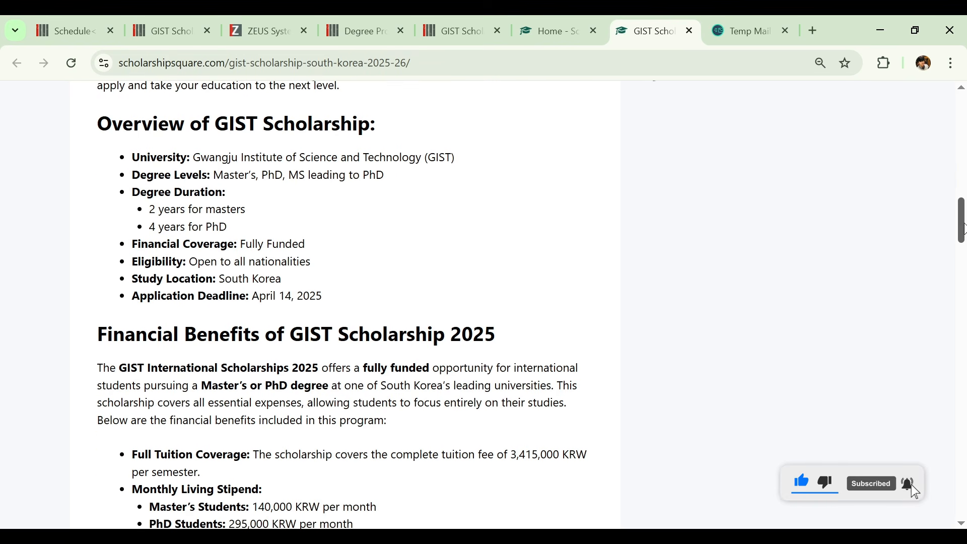
pyautogui.moveTo(965, 228); pyautogui.dragTo(964, 232)
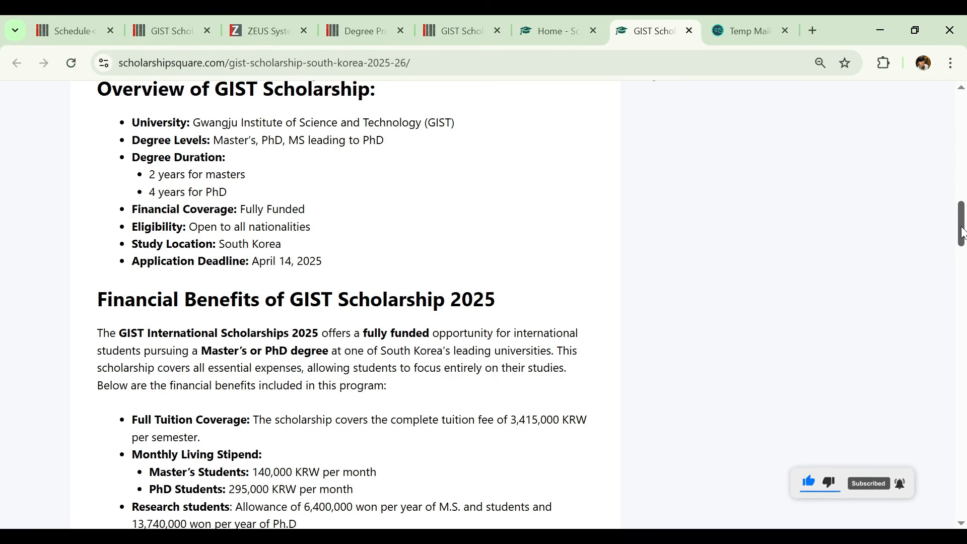
pyautogui.moveTo(963, 233); pyautogui.dragTo(962, 241)
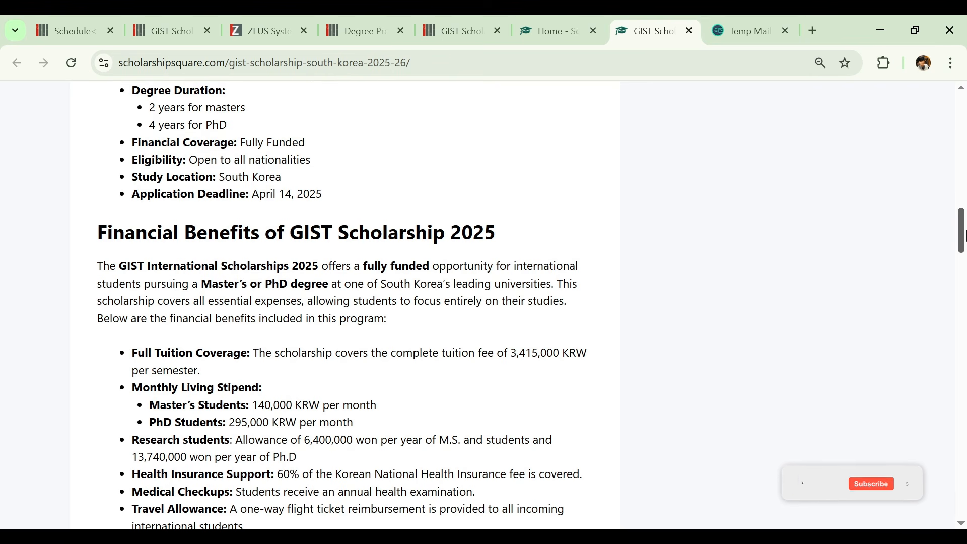
pyautogui.scroll(-1, 965, 235)
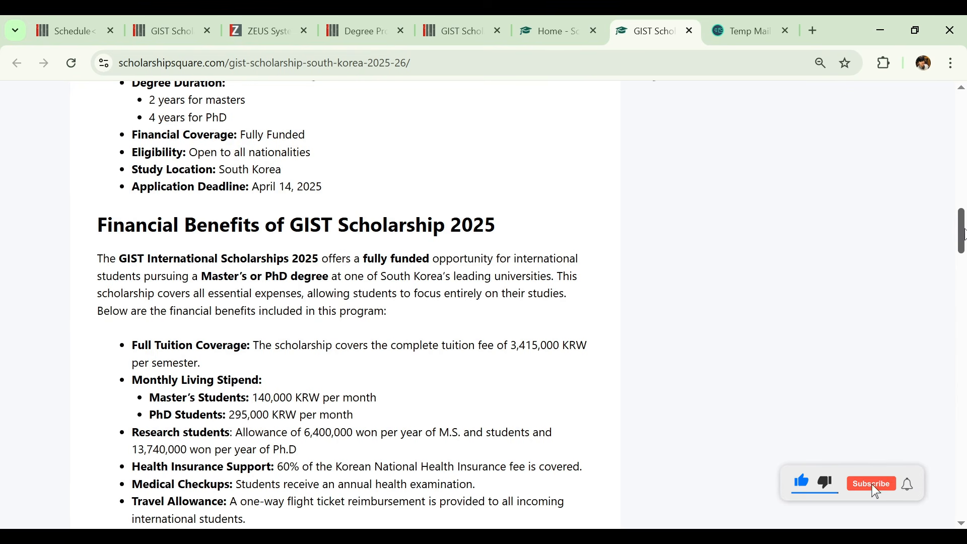
pyautogui.moveTo(963, 235); pyautogui.dragTo(961, 240)
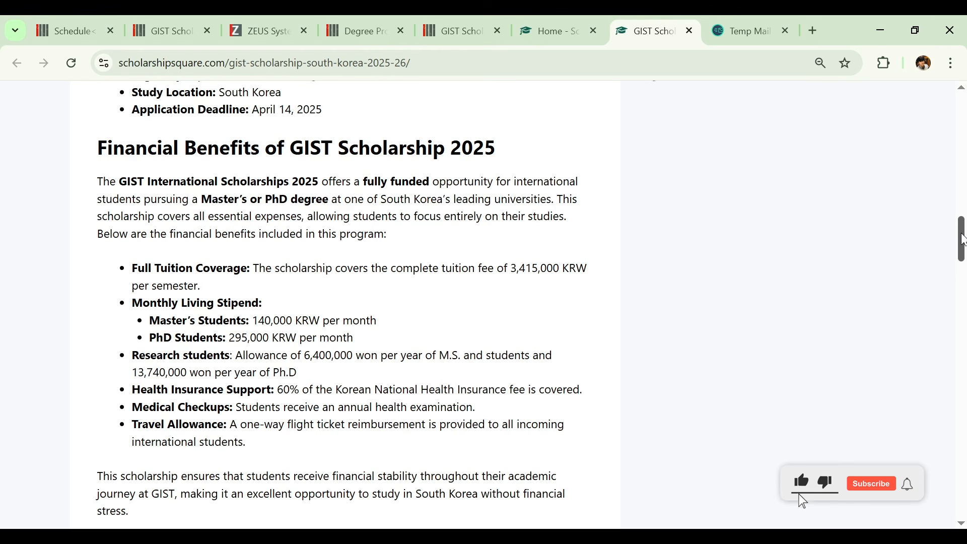
pyautogui.moveTo(962, 240); pyautogui.dragTo(962, 244)
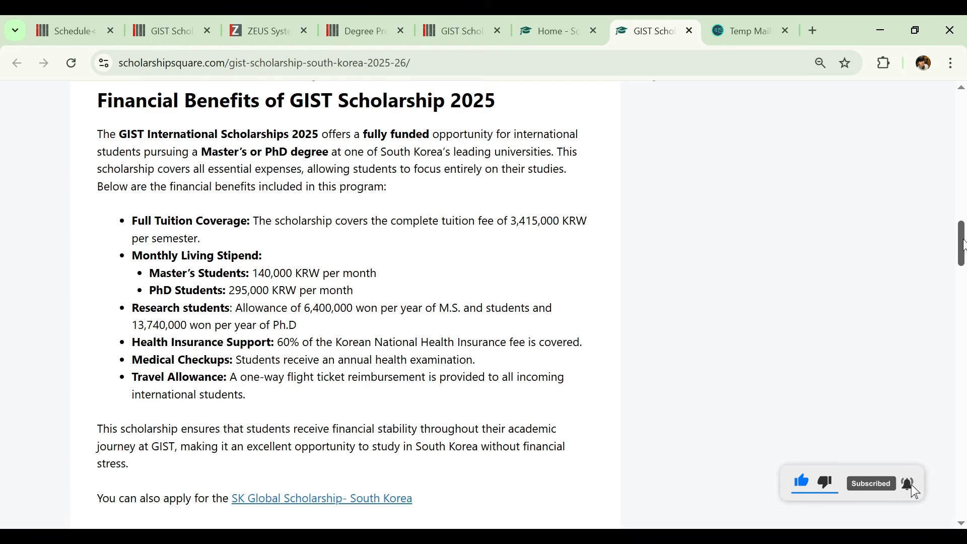
pyautogui.moveTo(964, 245); pyautogui.dragTo(963, 250)
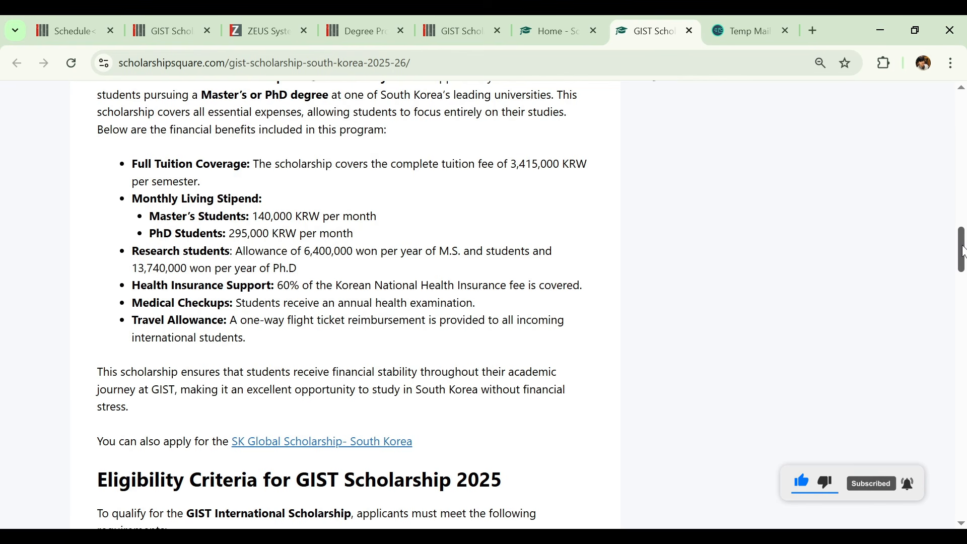
pyautogui.moveTo(963, 251); pyautogui.dragTo(964, 249)
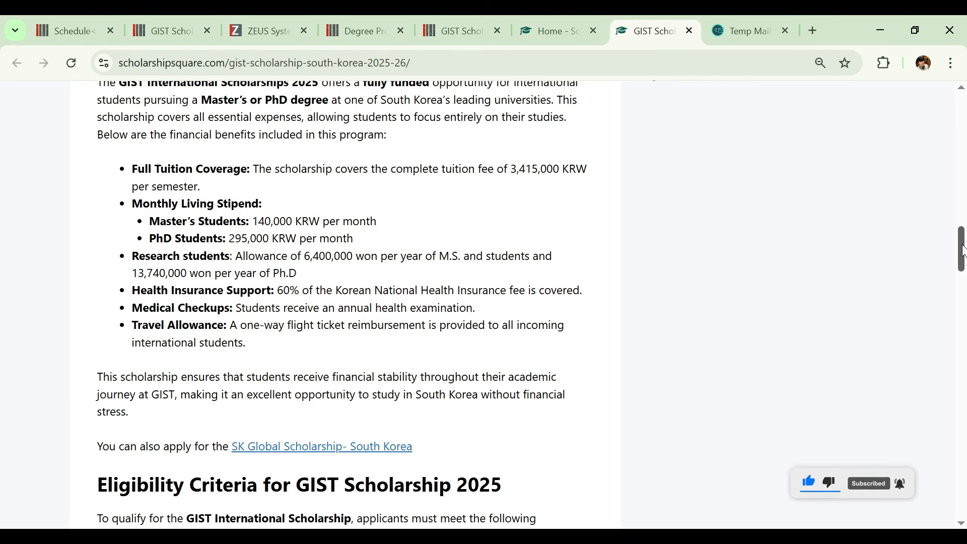
pyautogui.moveTo(964, 251); pyautogui.dragTo(963, 256)
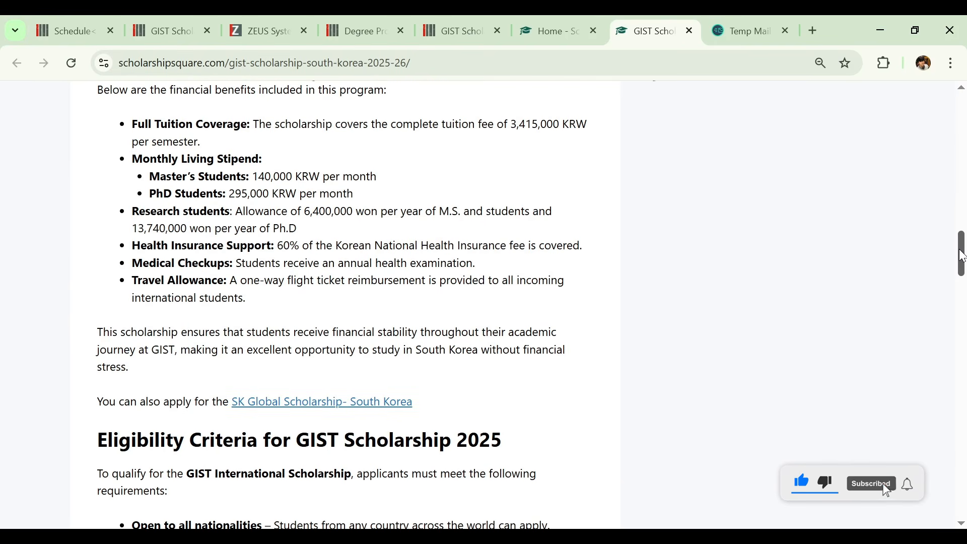
pyautogui.moveTo(962, 256); pyautogui.dragTo(959, 260)
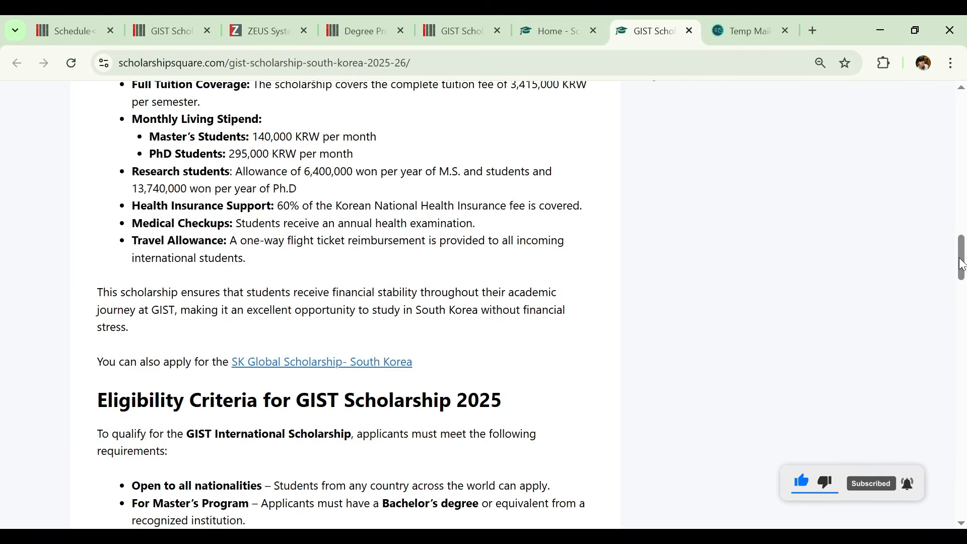
# - Examine the eligibility criteria and the list of degree programs at GIST, marking the Life Sciences entry while reading
pyautogui.moveTo(962, 263); pyautogui.dragTo(955, 291)
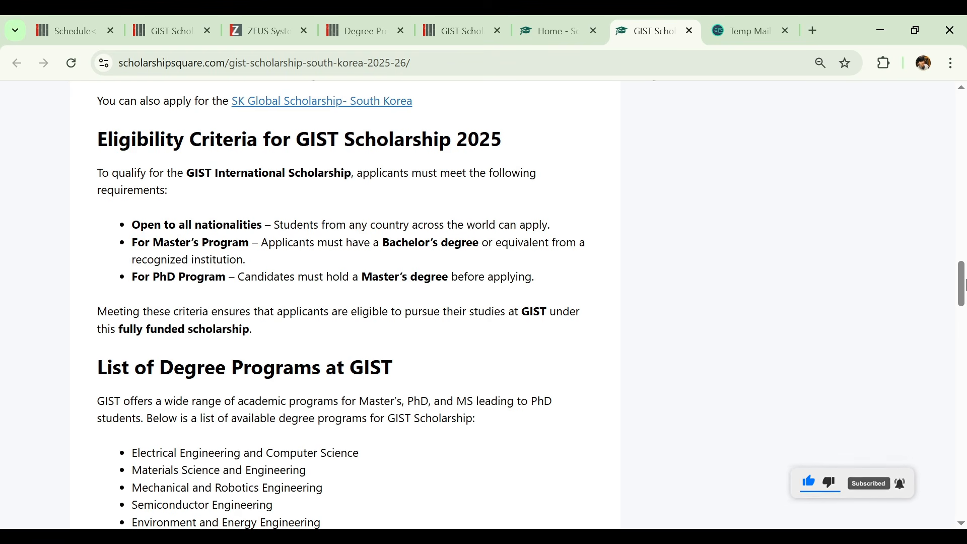
pyautogui.moveTo(963, 285); pyautogui.dragTo(962, 309)
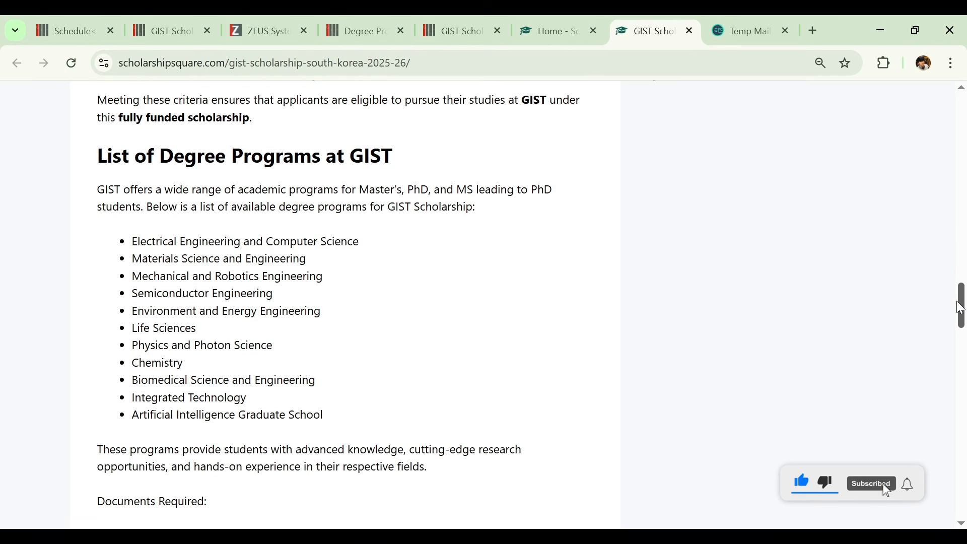
pyautogui.moveTo(135, 244); pyautogui.dragTo(333, 404)
pyautogui.click(332, 405)
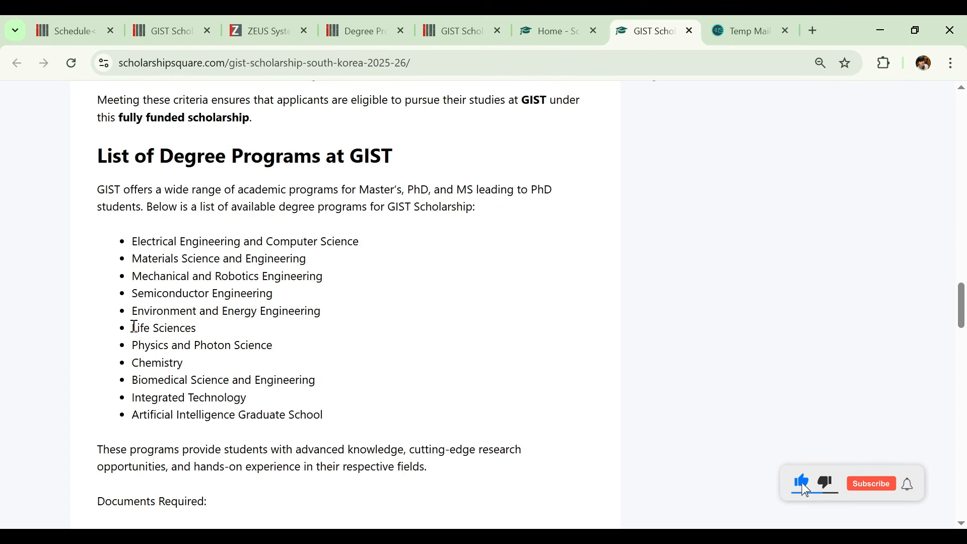
pyautogui.moveTo(135, 328); pyautogui.dragTo(224, 338)
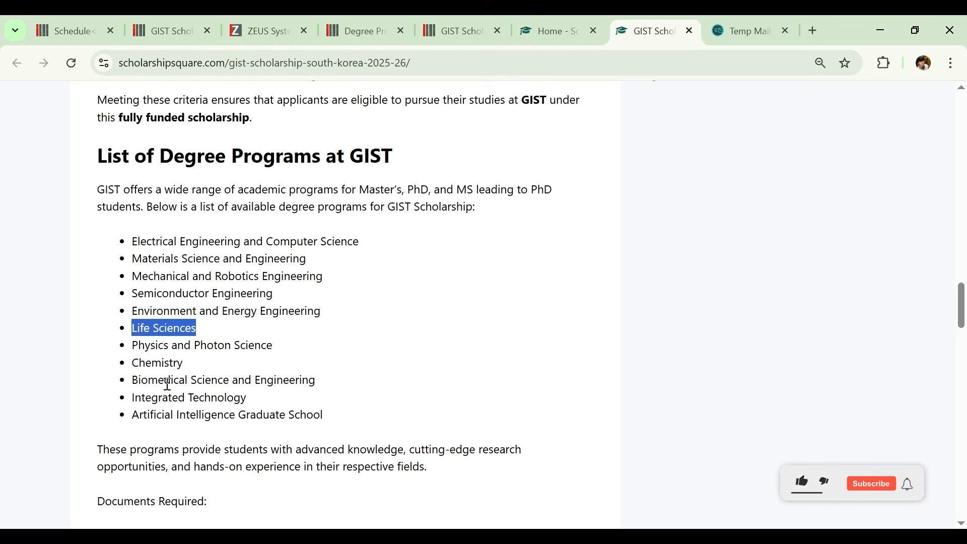
pyautogui.click(346, 438)
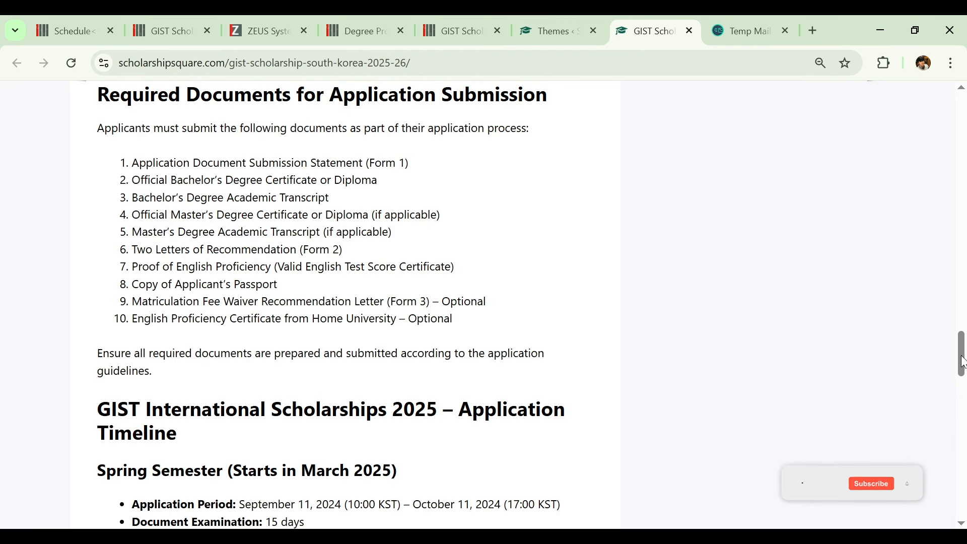
# - Review the required documents, the spring and fall application timelines and the application procedure in the article
pyautogui.scroll(-1, 954, 370)
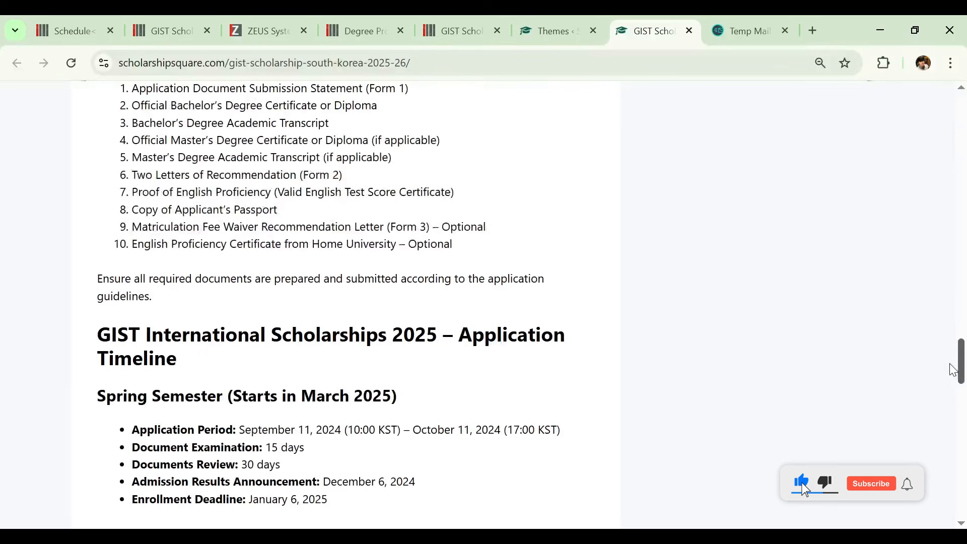
pyautogui.scroll(-3, 950, 371)
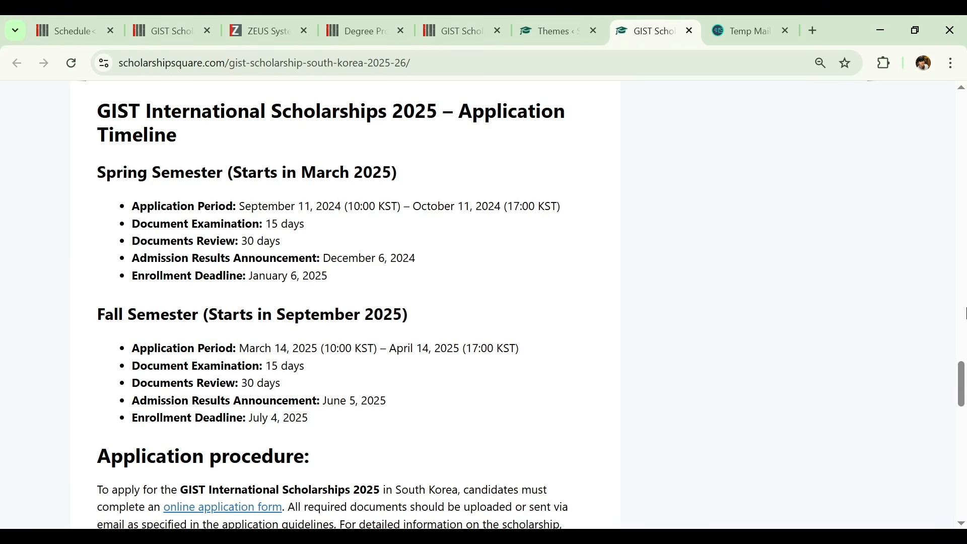
pyautogui.moveTo(963, 379); pyautogui.dragTo(959, 399)
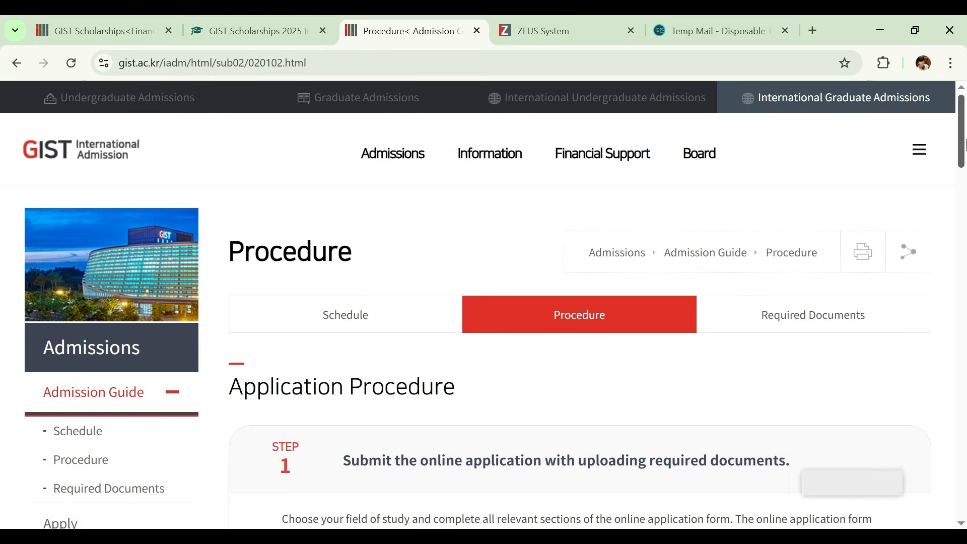
# - Follow the online application link in step 1 of GIST's Application Procedure and open the applicant sign-up form
pyautogui.moveTo(963, 146); pyautogui.dragTo(962, 185)
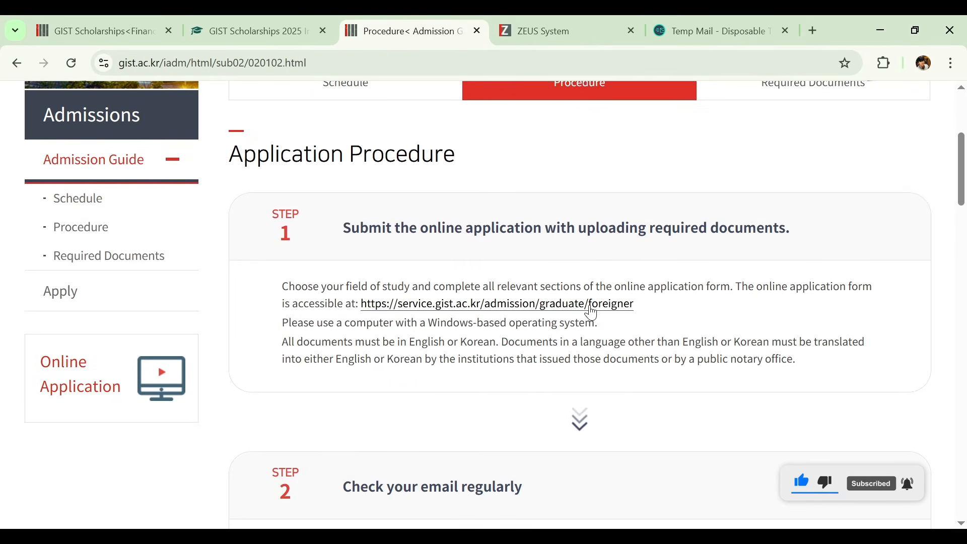
pyautogui.click(592, 313)
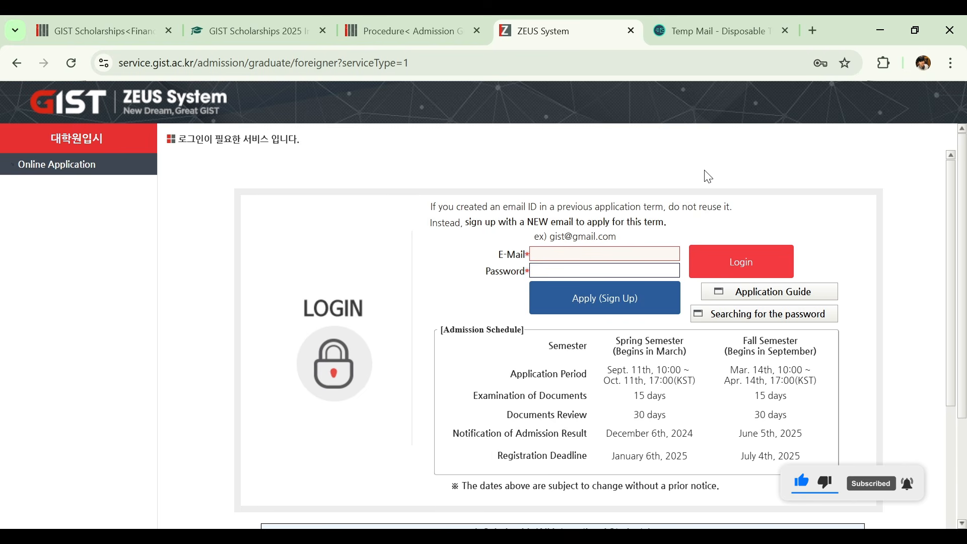
pyautogui.click(564, 308)
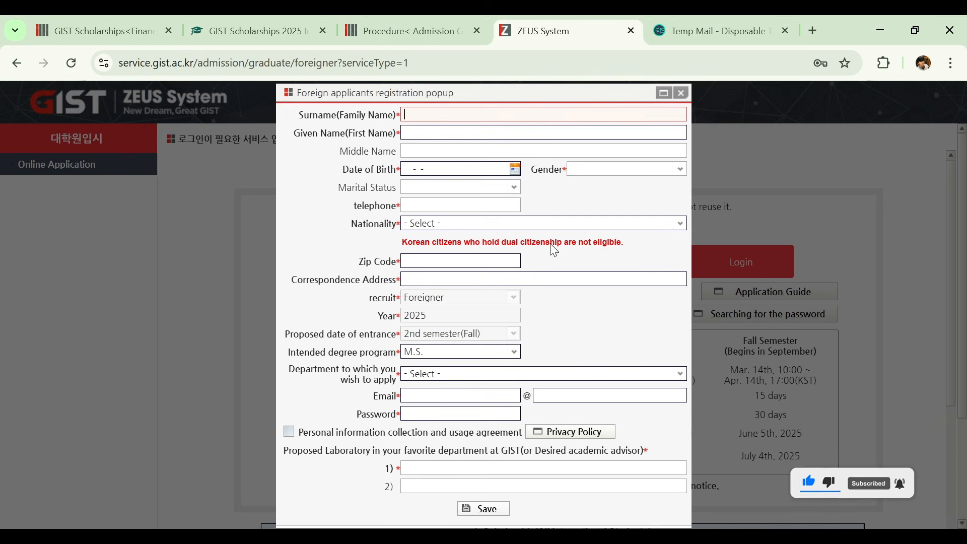
# - Enter the applicant's surname and given name in the foreign applicants registration form
pyautogui.click(437, 115)
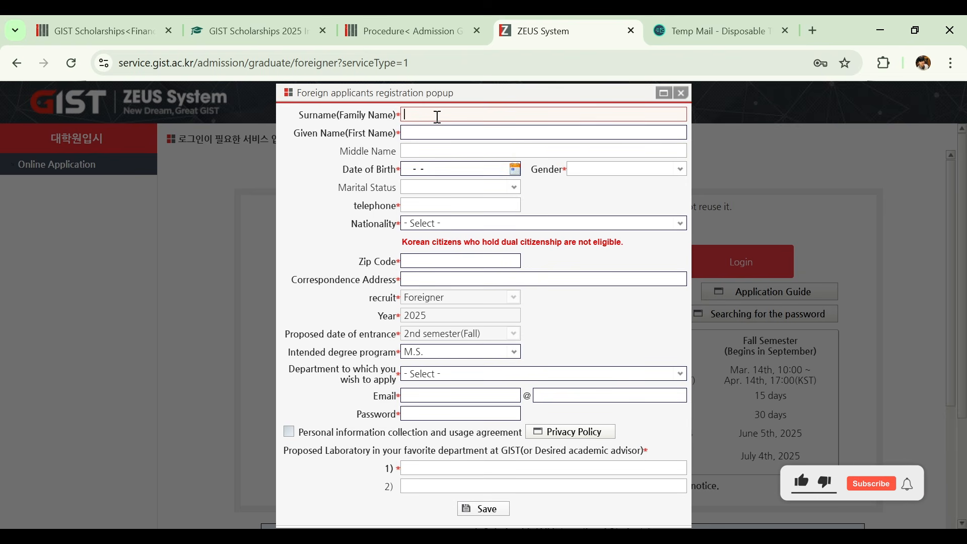
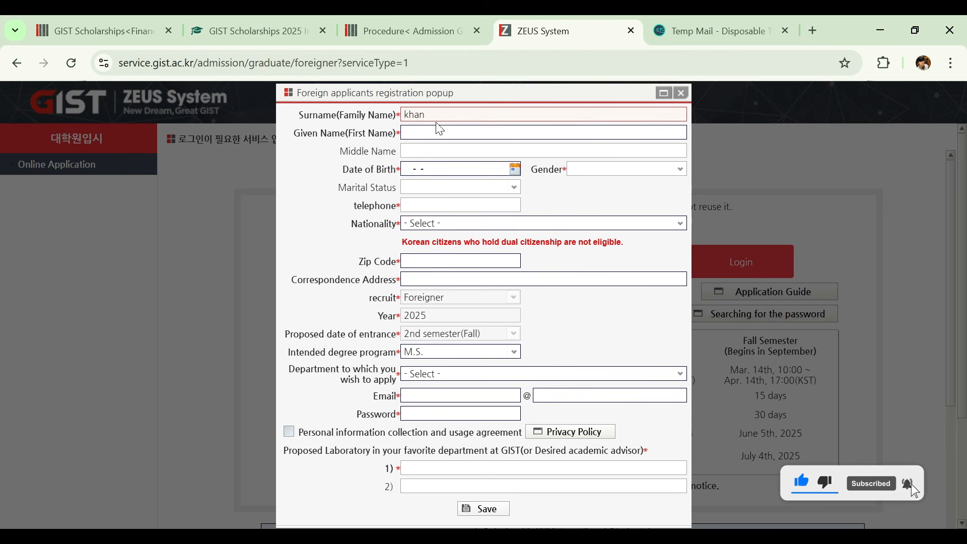
pyautogui.click(437, 130)
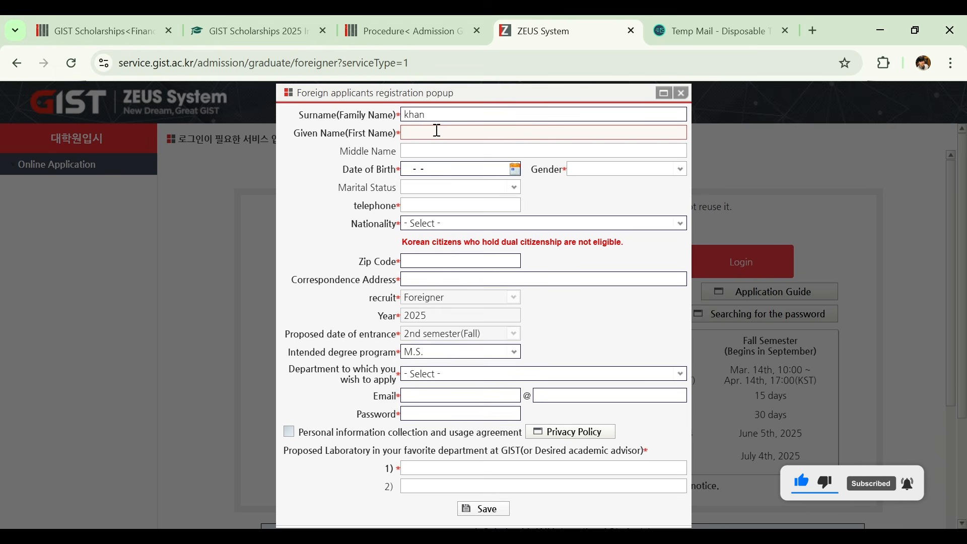
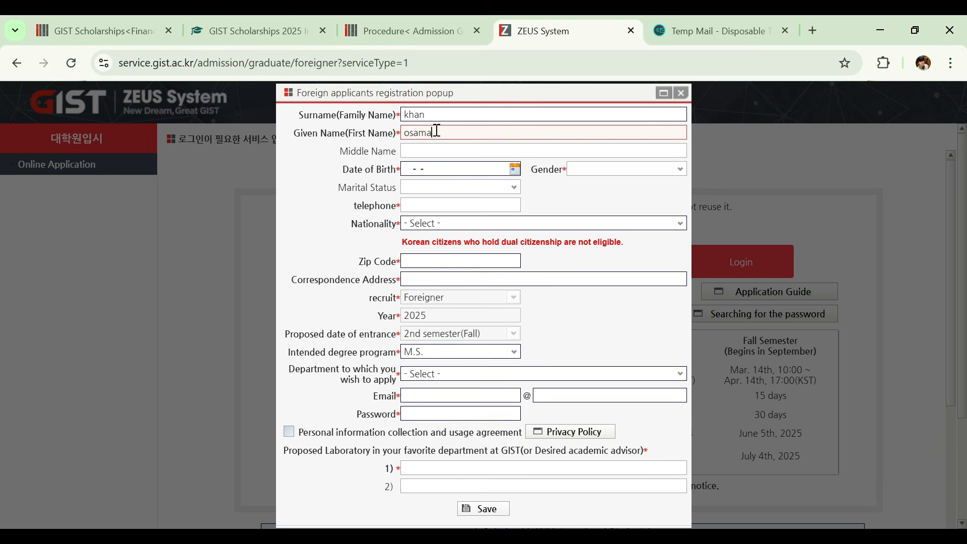
# - Fill in the applicant's date of birth using the calendar, adjusting the year before picking the day
pyautogui.click(517, 170)
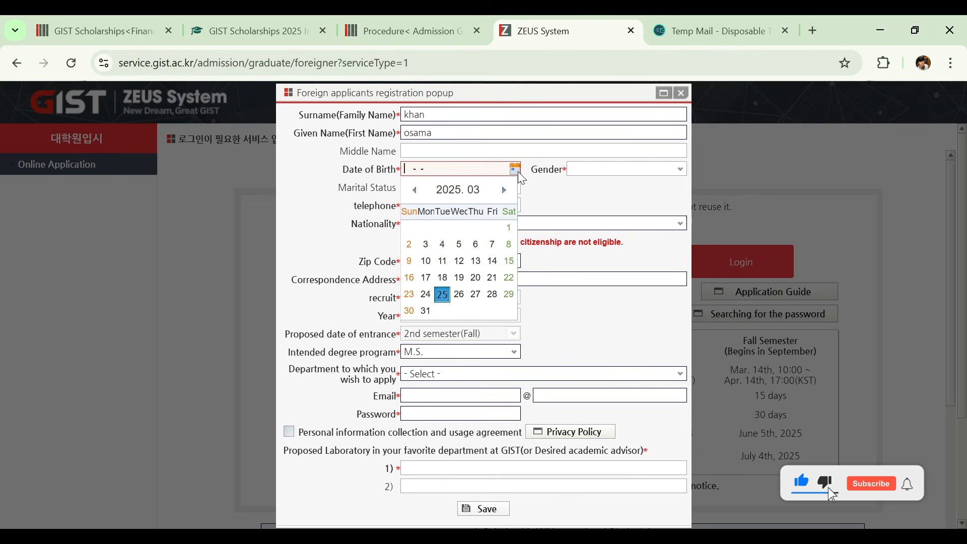
pyautogui.click(455, 186)
pyautogui.click(455, 186)
pyautogui.click(455, 186)
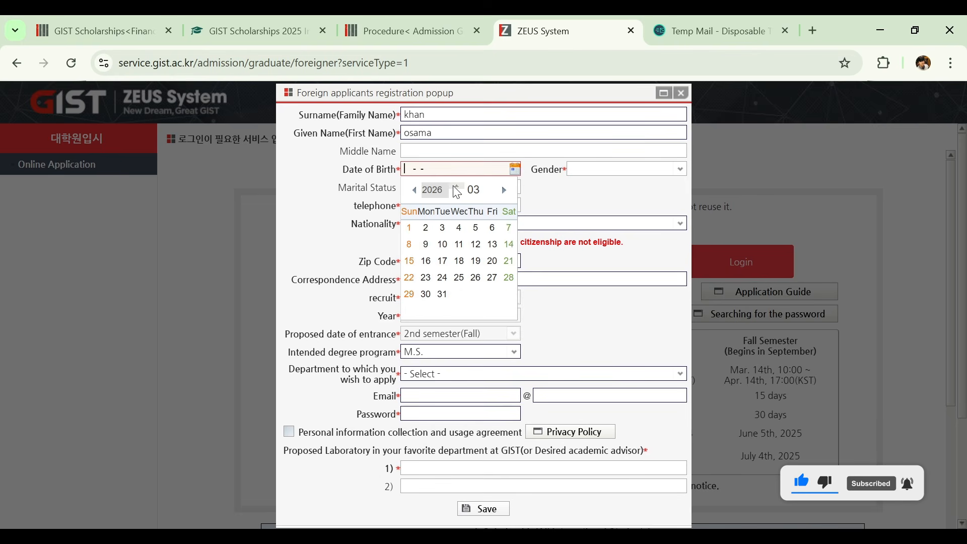
pyautogui.click(457, 187)
pyautogui.click(456, 187)
pyautogui.click(457, 193)
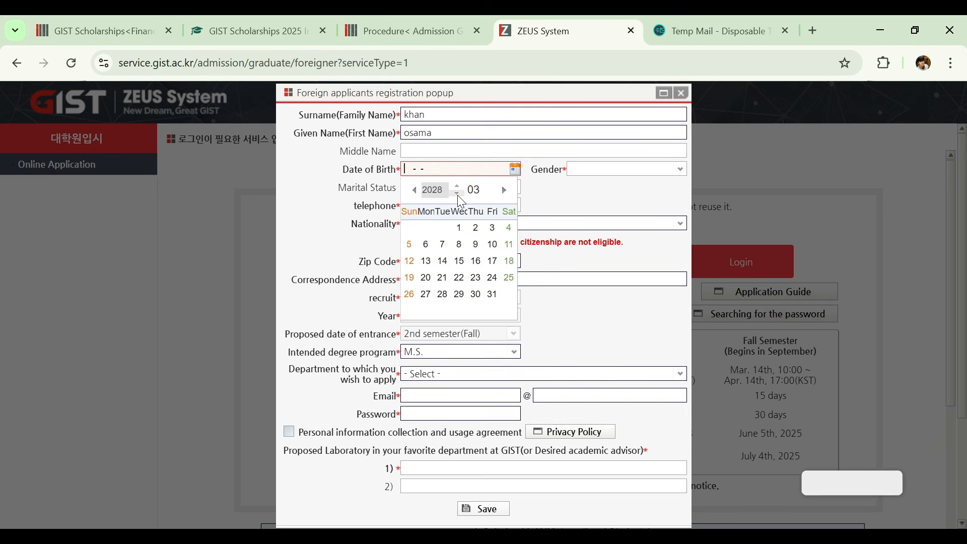
pyautogui.click(458, 194)
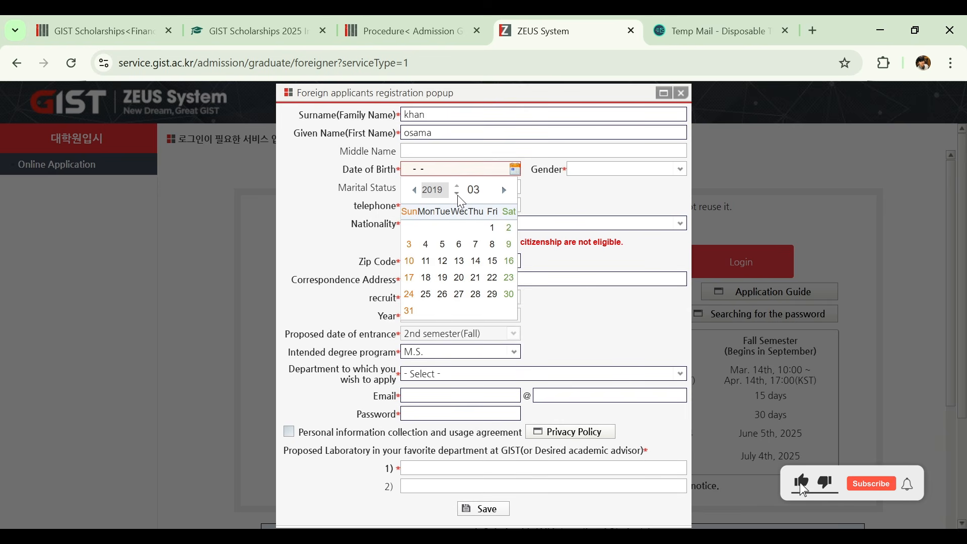
pyautogui.click(481, 248)
# - Set the applicant's gender to MALE and marital status to Single in the registration form
pyautogui.click(622, 169)
pyautogui.click(608, 201)
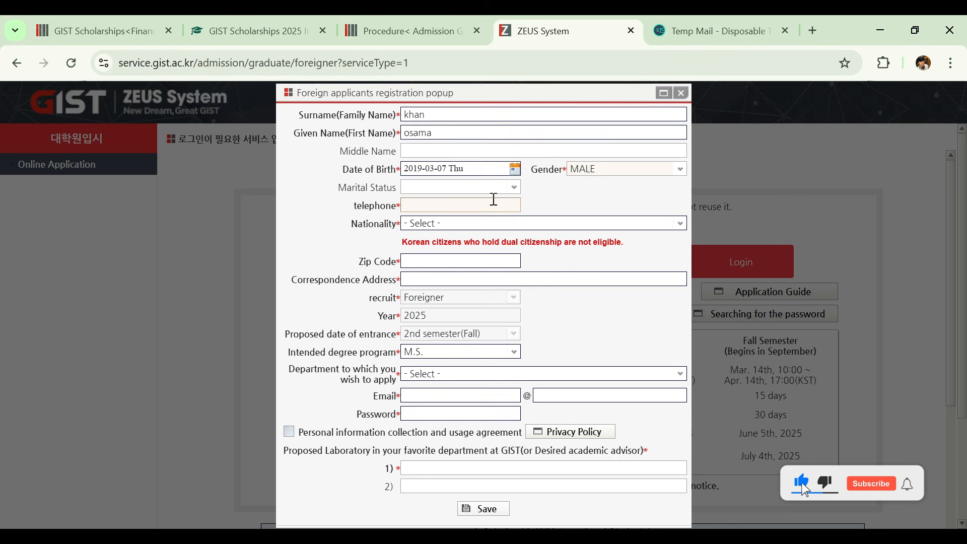
pyautogui.click(514, 186)
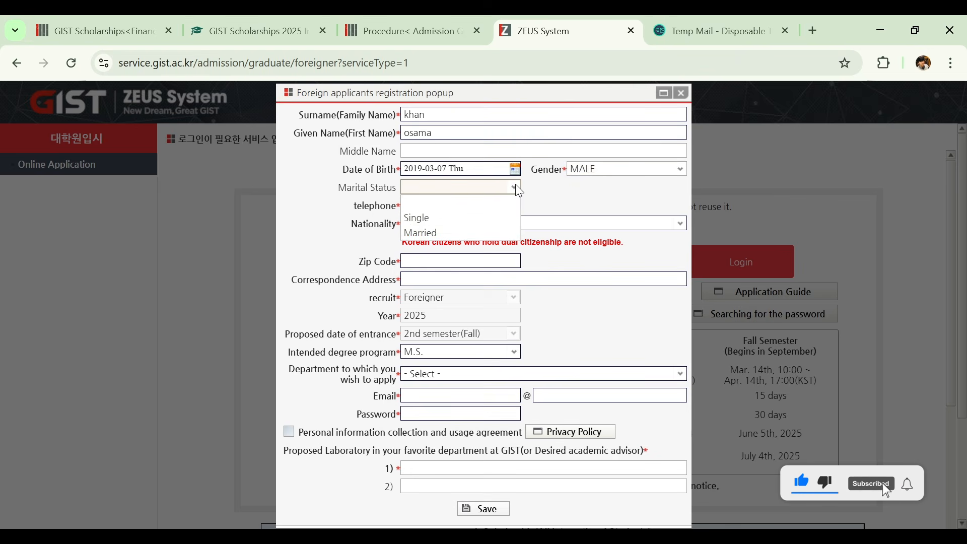
pyautogui.click(445, 222)
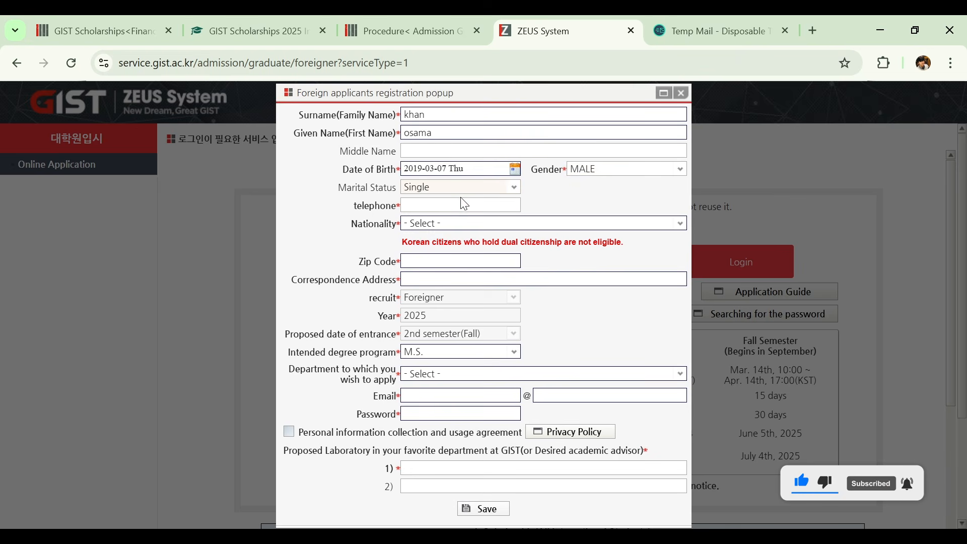
# - Enter the applicant's telephone number with the country code in the registration form
pyautogui.click(459, 203)
pyautogui.write('+')
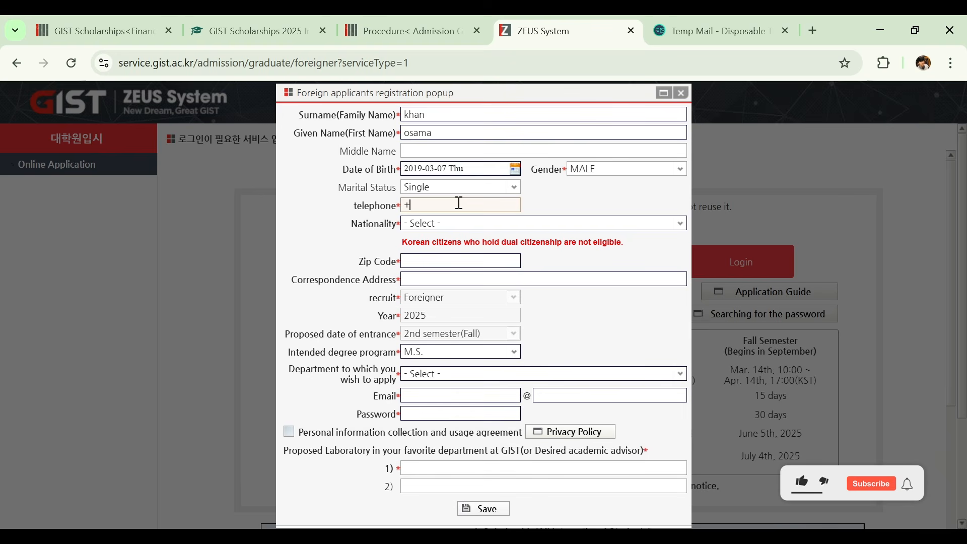
pyautogui.write('9200000')
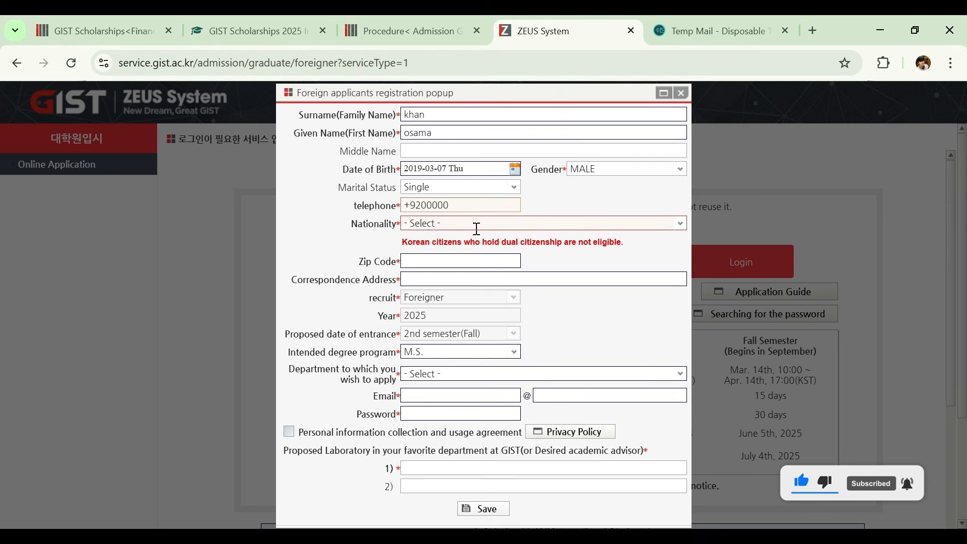
# - Try to set the applicant's nationality to GABON in the registration form
pyautogui.click(682, 227)
pyautogui.press('Down')
pyautogui.press('Down')
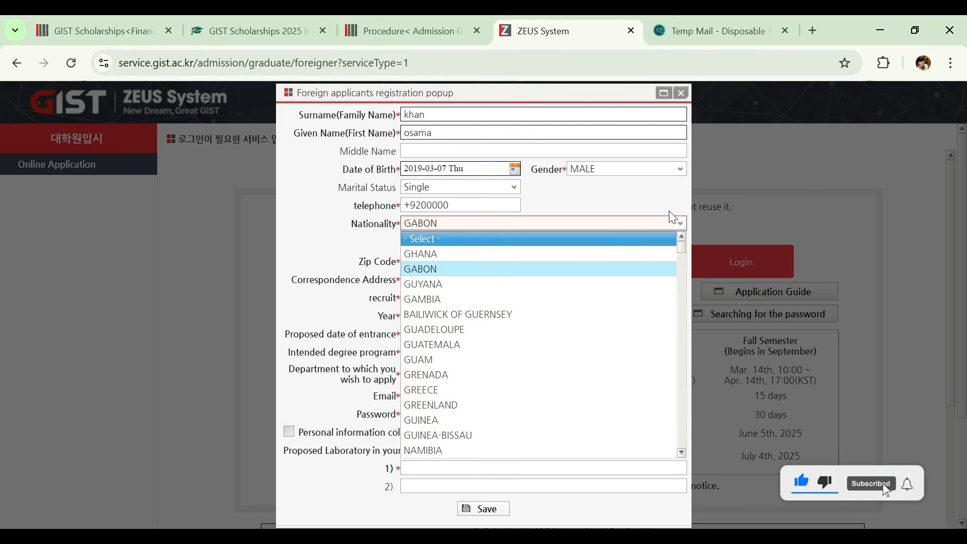
pyautogui.press('Return')
# - Fill in the applicant's zip code and move on to the correspondence address field
pyautogui.click(483, 258)
pyautogui.write('12345')
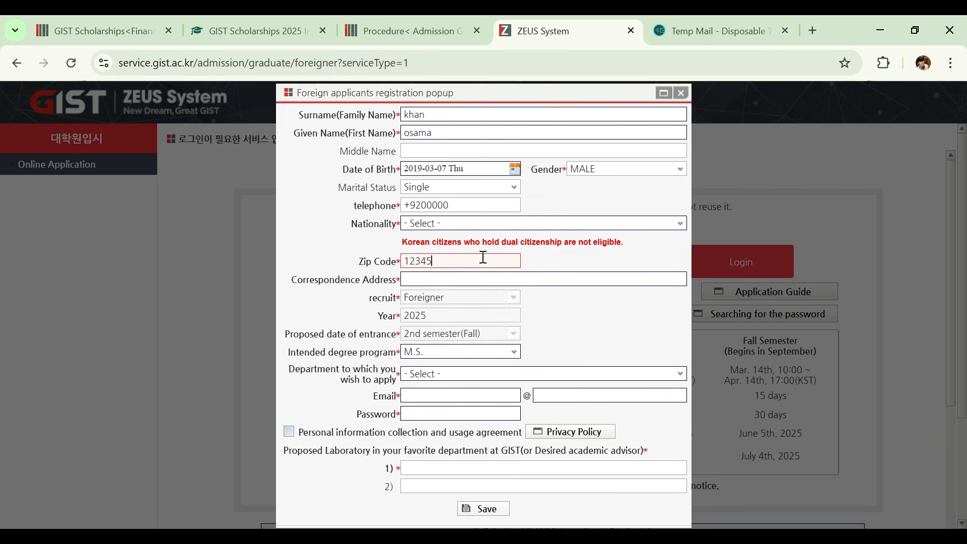
pyautogui.click(485, 278)
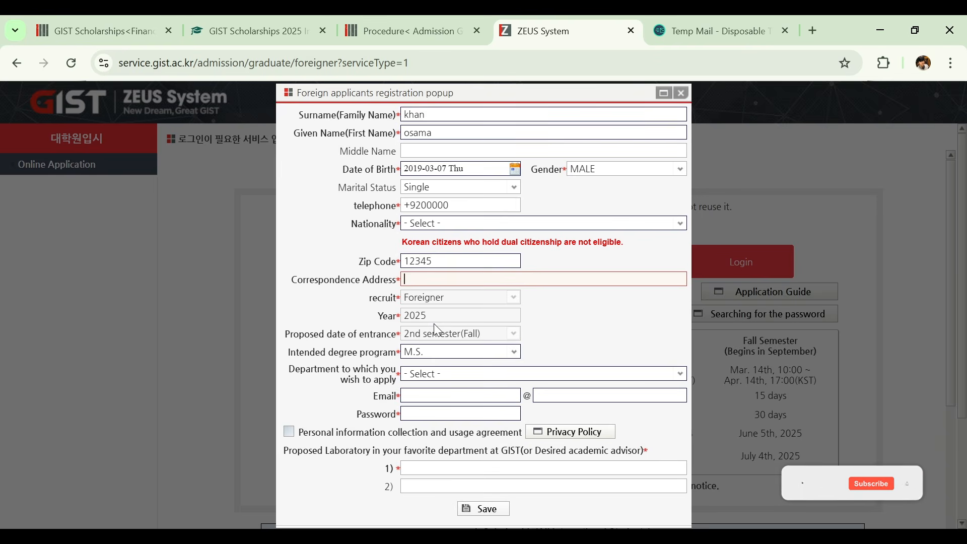
# - Choose M.S. as the intended degree program and Department of Chemistry as the department to apply to
pyautogui.click(519, 356)
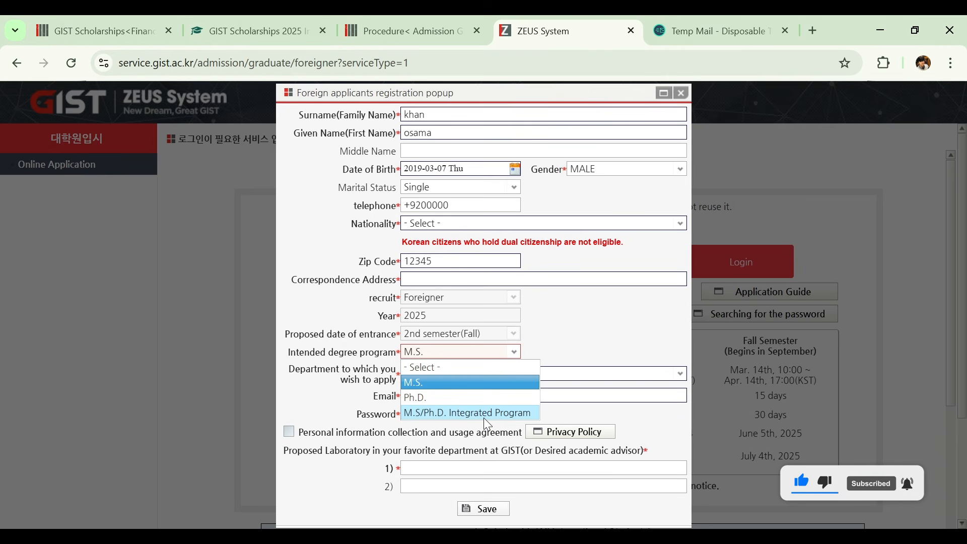
pyautogui.click(473, 383)
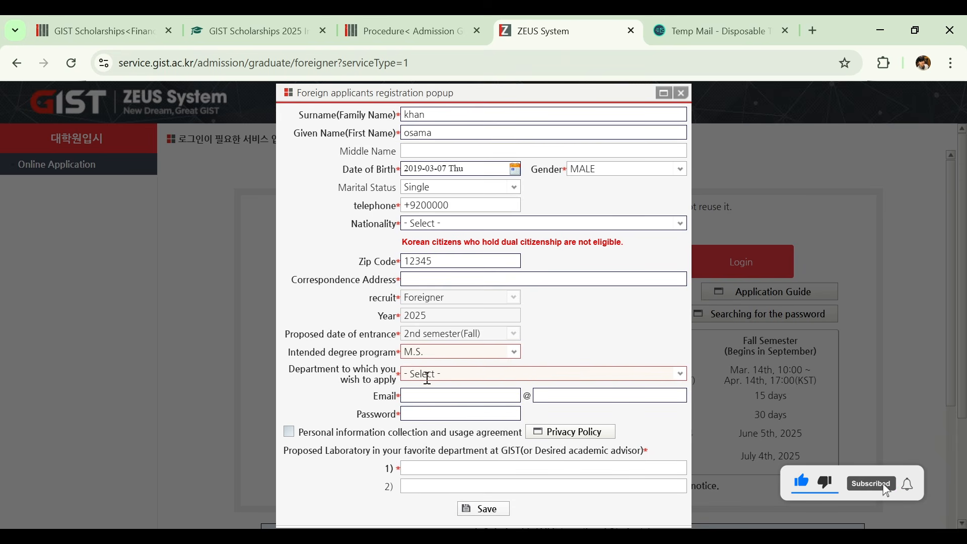
pyautogui.click(678, 382)
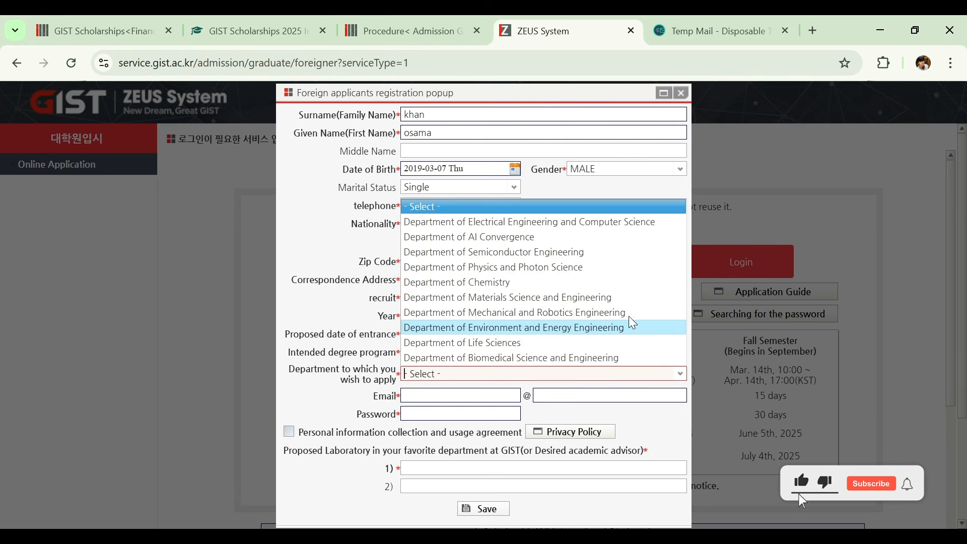
pyautogui.click(599, 281)
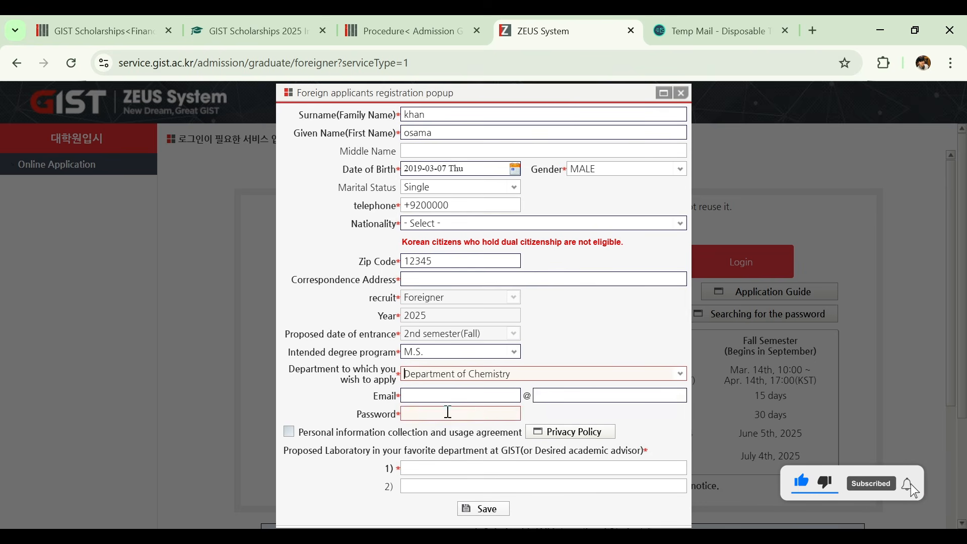
# - Open the privacy policy and accept the personal information collection and usage agreement
pyautogui.click(549, 437)
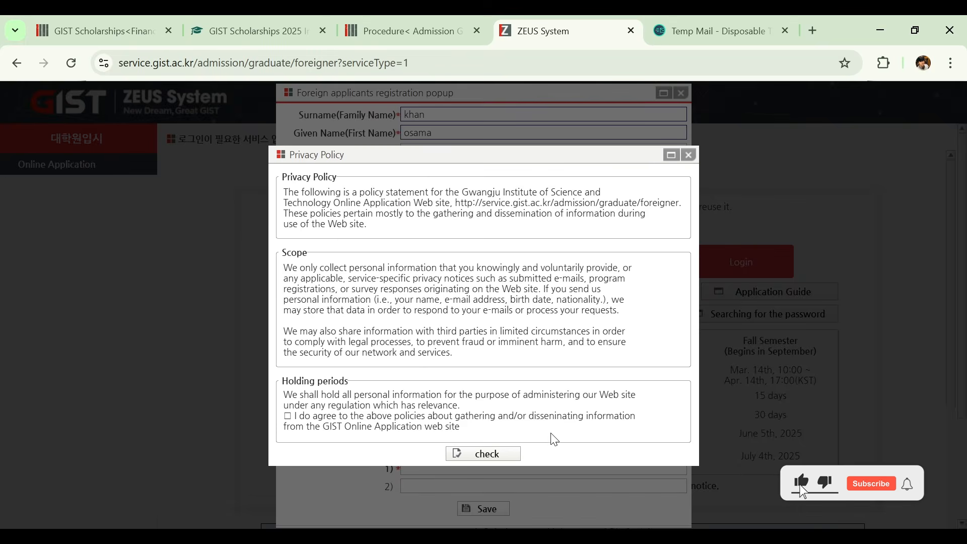
pyautogui.click(492, 453)
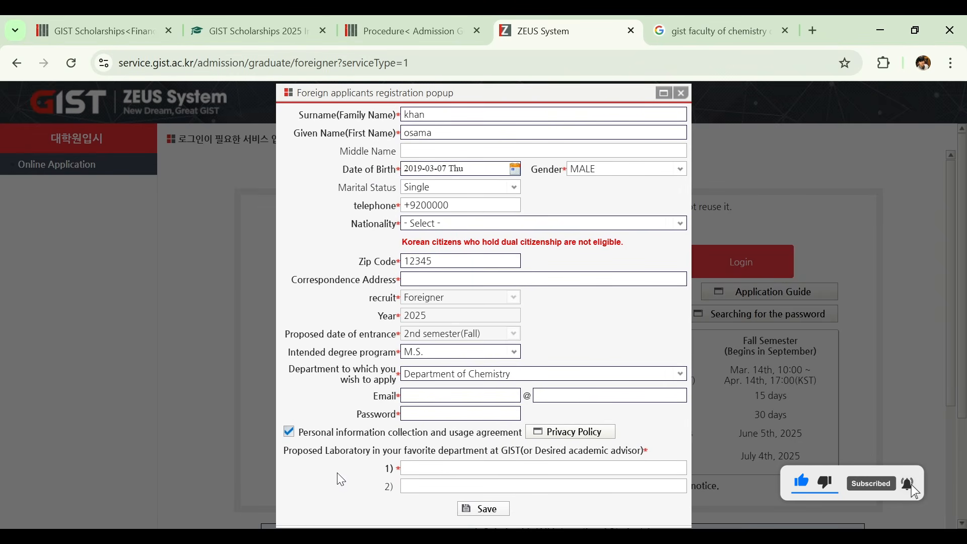
pyautogui.click(418, 463)
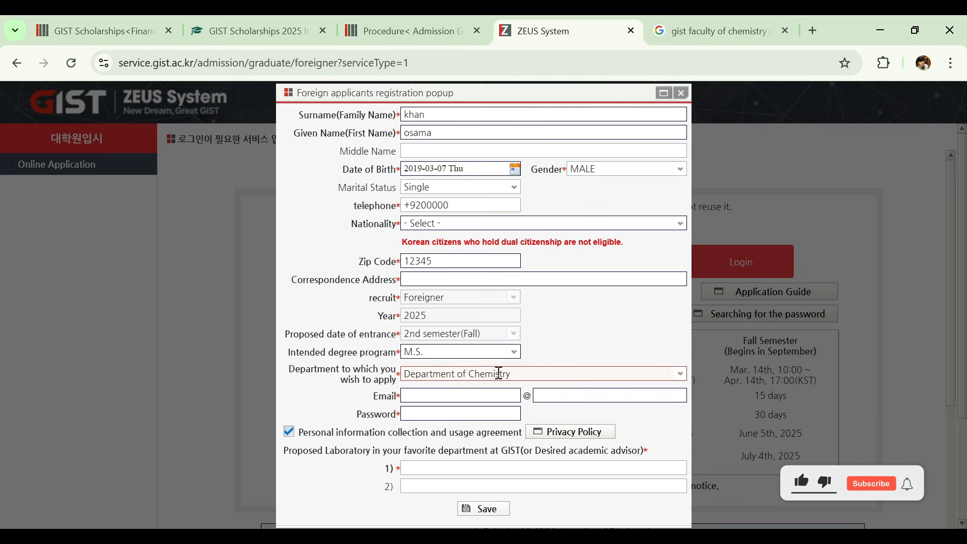
# - Examine the Department of Chemistry's faculty page for professors and laboratory names to propose, and return to the application system
pyautogui.click(682, 18)
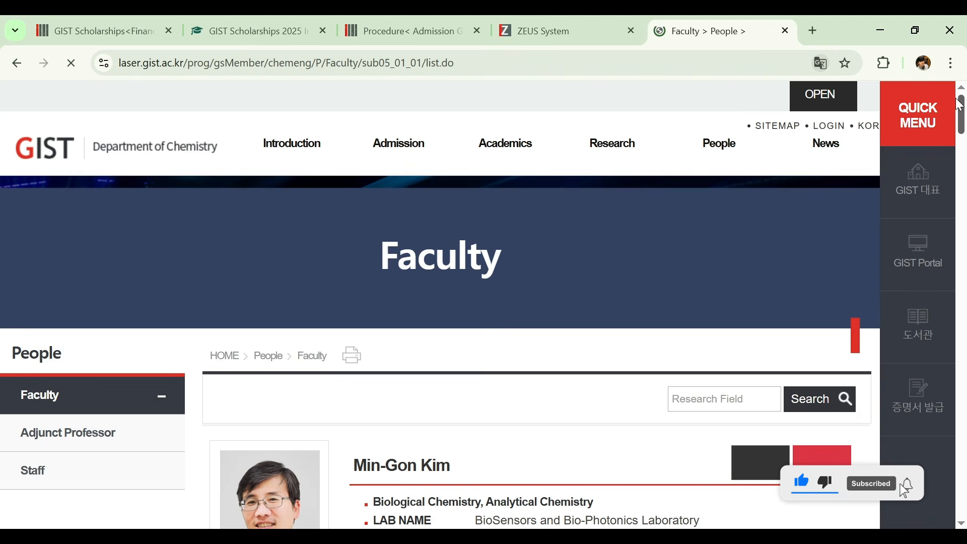
pyautogui.moveTo(963, 106)
pyautogui.mouseDown()
pyautogui.moveTo(942, 351)
pyautogui.moveTo(960, 93)
pyautogui.mouseUp()
pyautogui.scroll(-15, 800, 483)
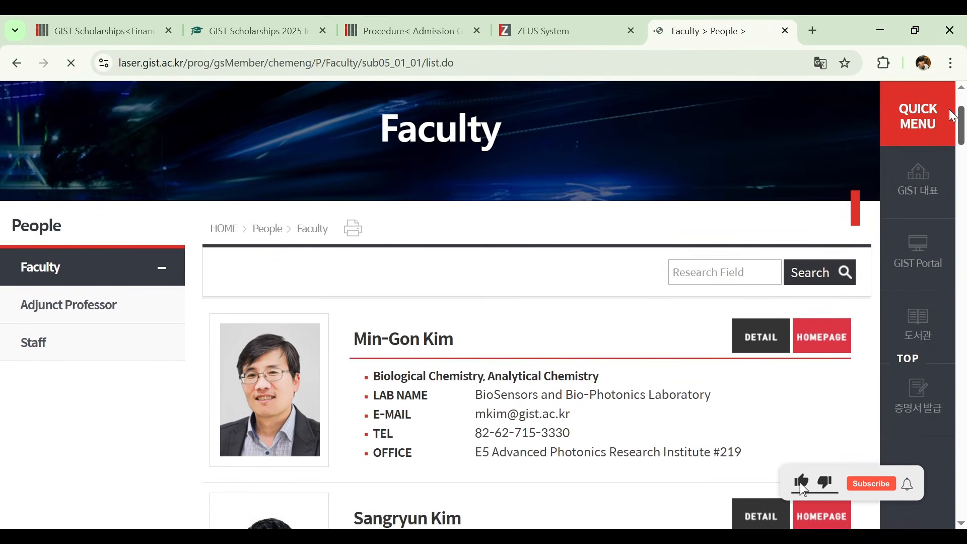
pyautogui.scroll(15, 951, 285)
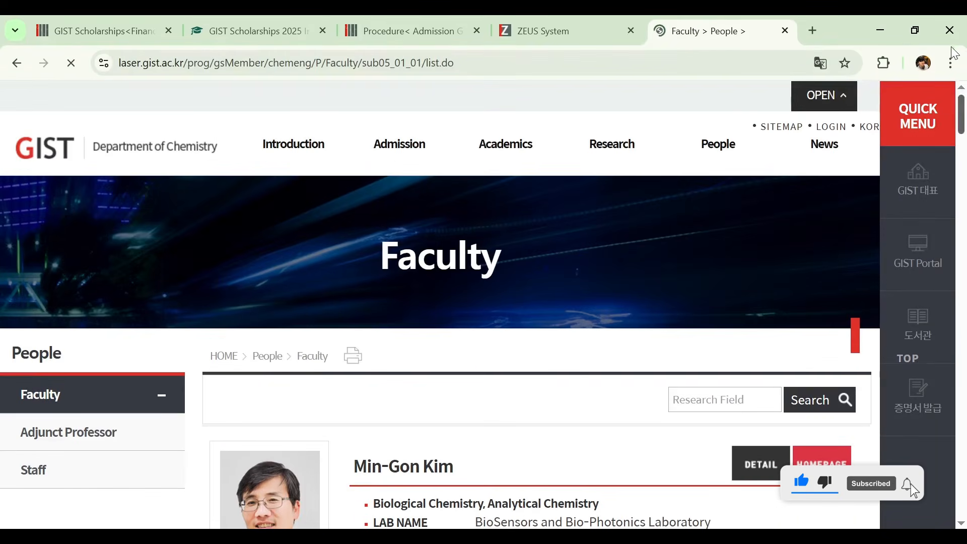
pyautogui.click(452, 15)
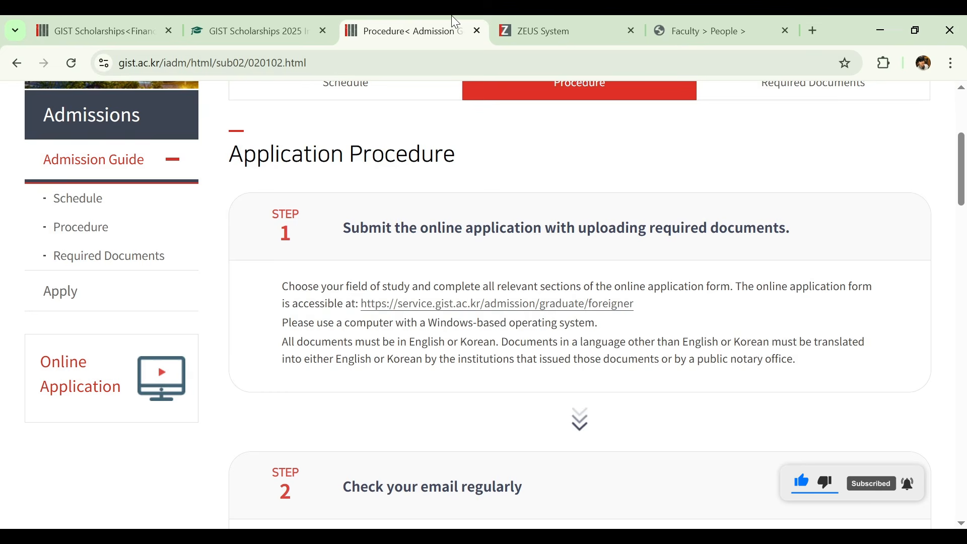
pyautogui.click(510, 16)
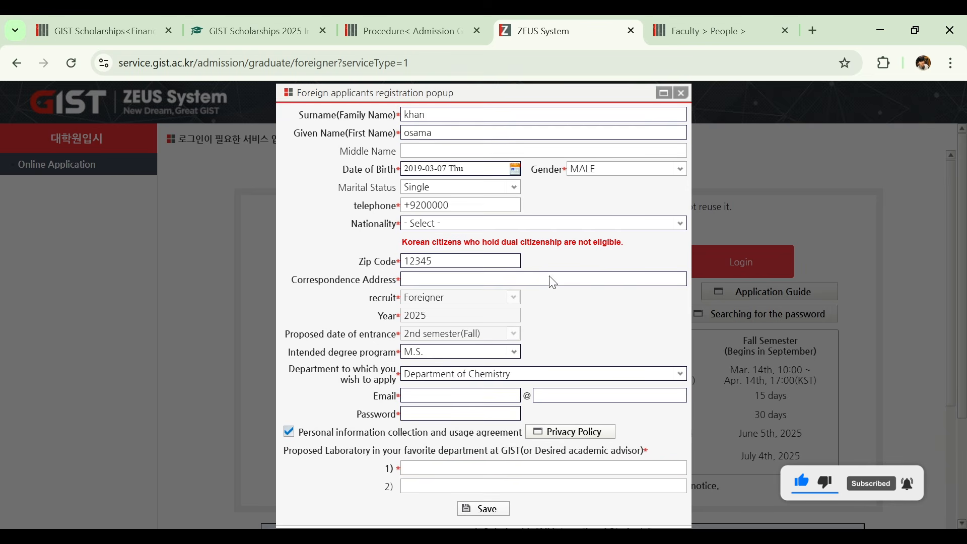
pyautogui.click(694, 15)
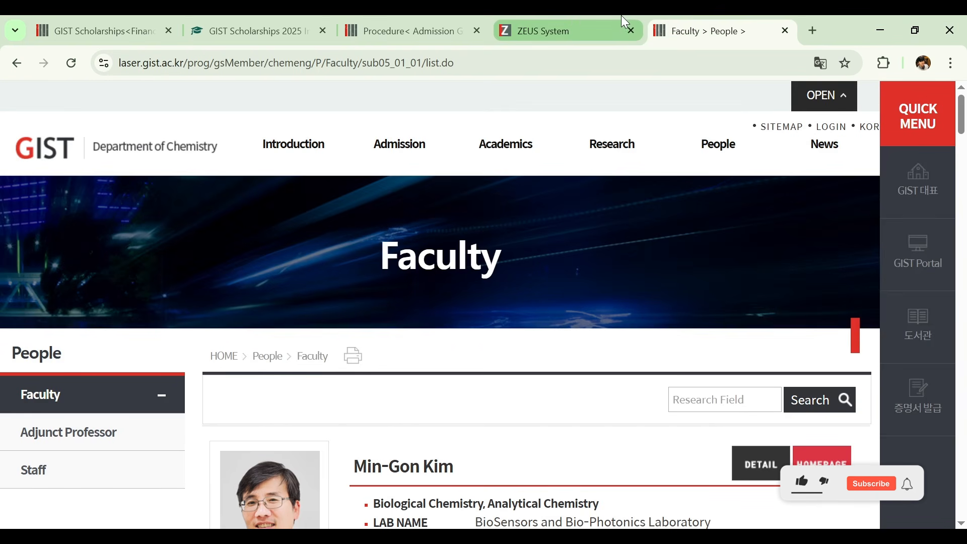
pyautogui.click(571, 17)
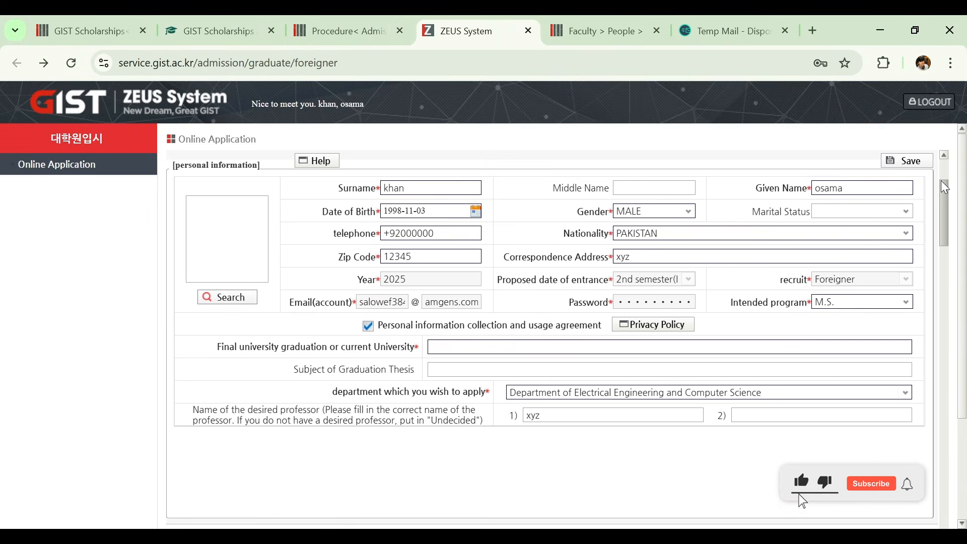
# - Upload the applicant's photo in the personal information section of the online application
pyautogui.moveTo(944, 187); pyautogui.dragTo(941, 182)
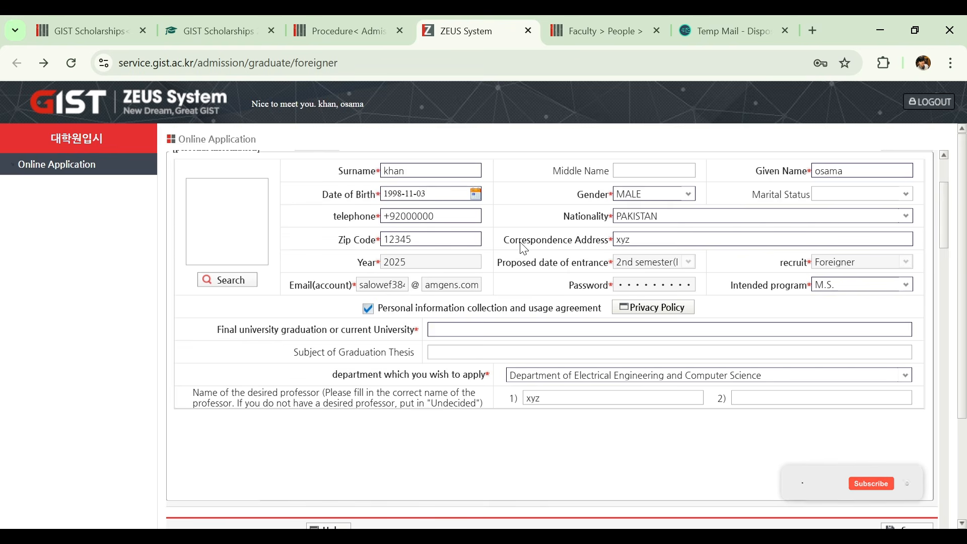
pyautogui.click(228, 283)
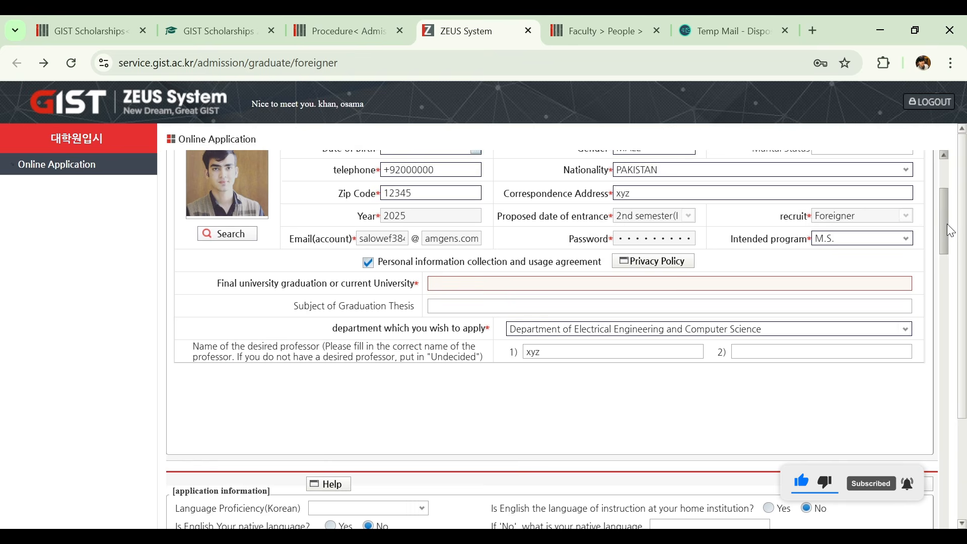
pyautogui.scroll(-1, 947, 224)
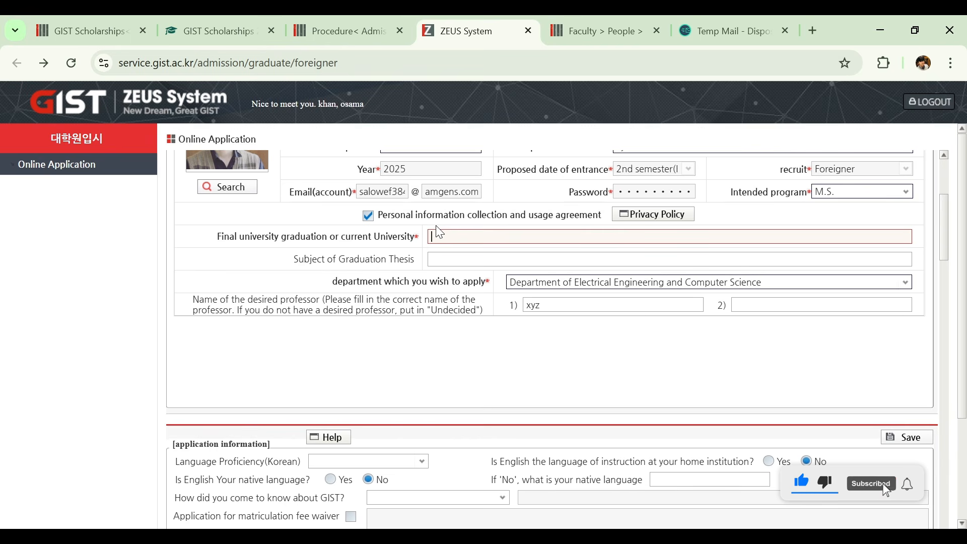
# - Enter "comsats university" as the final or current university and move on to the graduation thesis subject
pyautogui.write('comsats u')
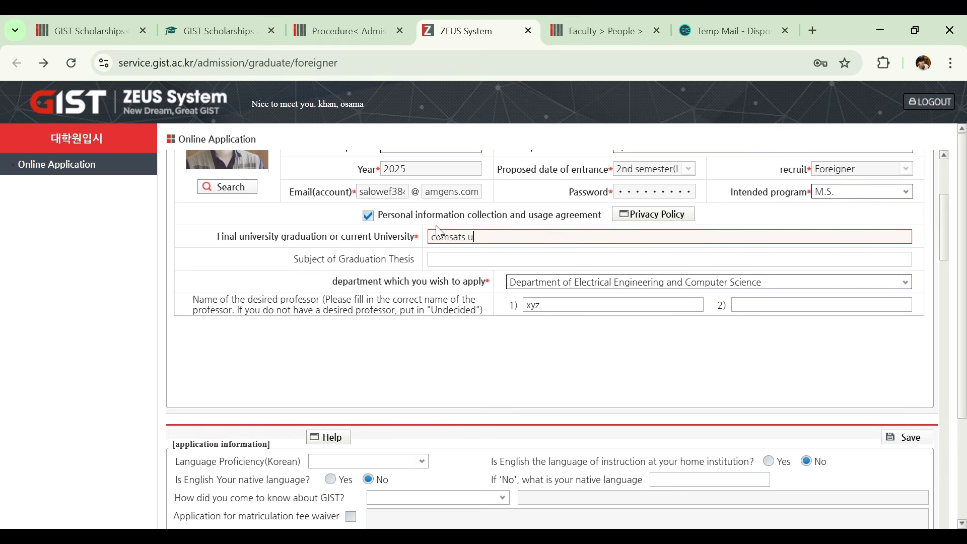
pyautogui.write('niversity')
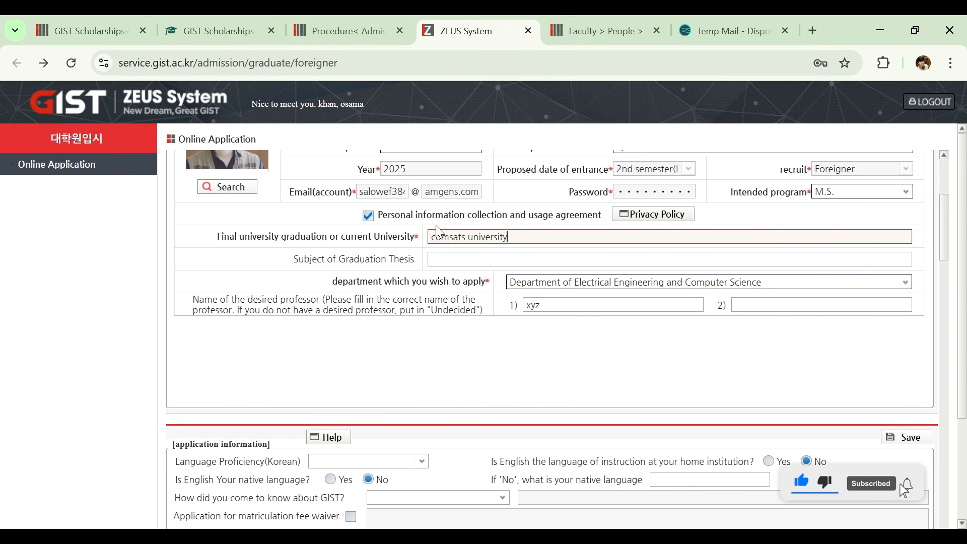
pyautogui.click(464, 261)
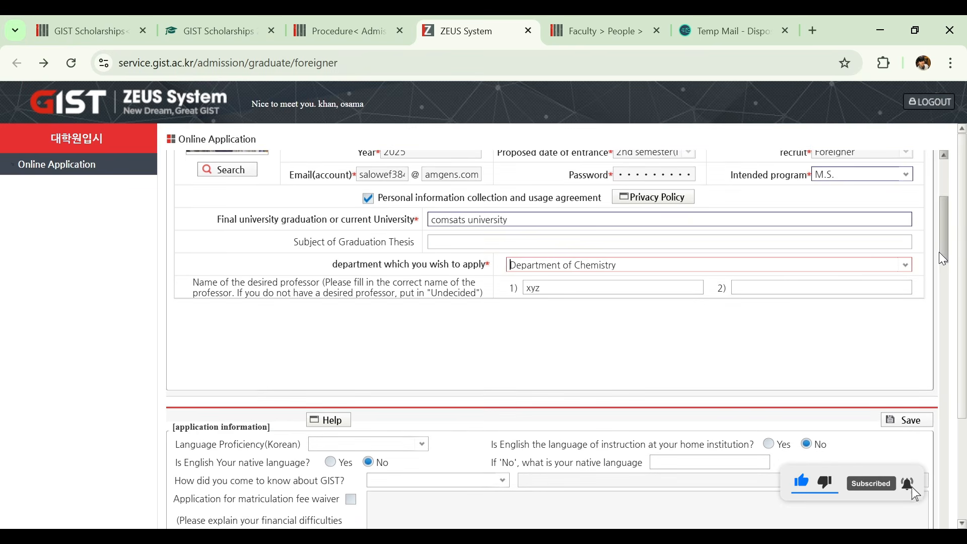
# - Set the desired department in the personal information section to Department of Chemistry and look over the available departments
pyautogui.moveTo(939, 252); pyautogui.dragTo(938, 254)
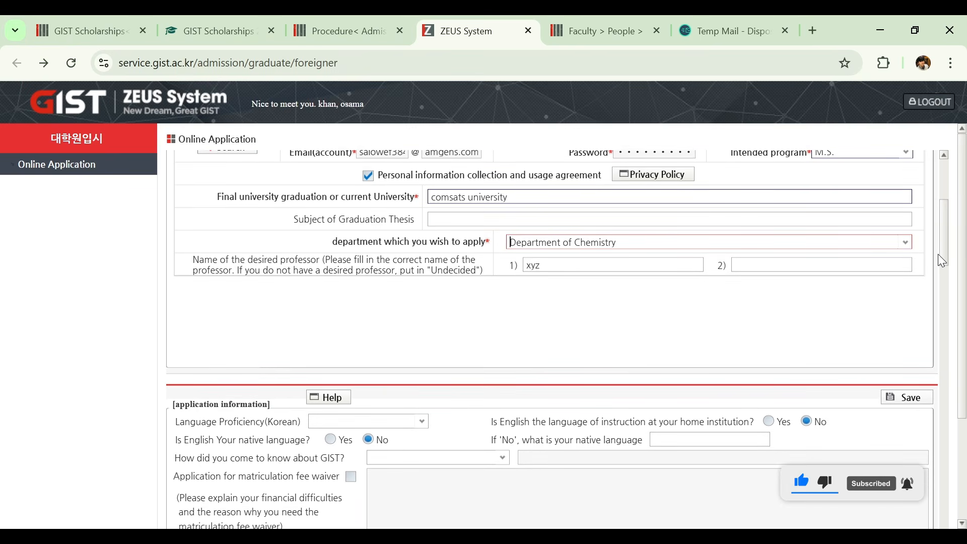
pyautogui.click(906, 242)
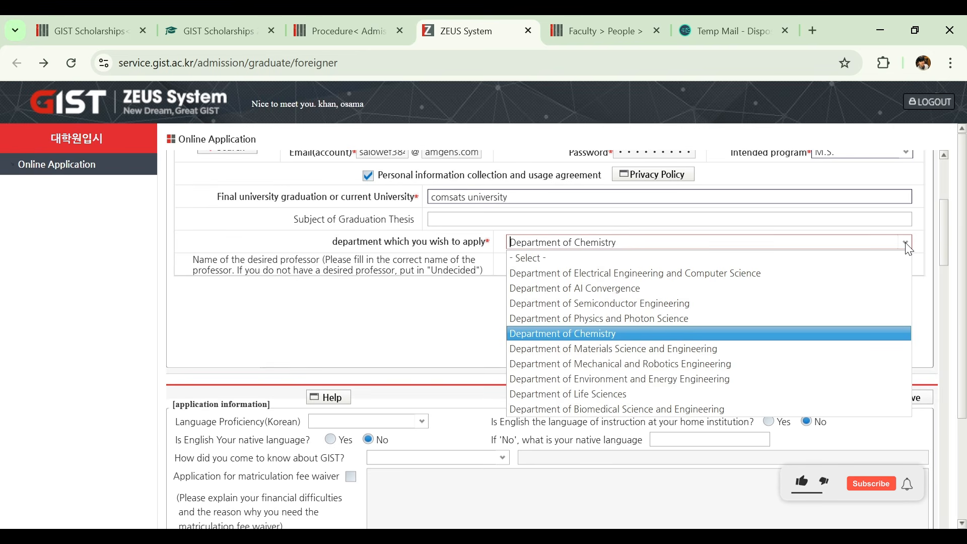
pyautogui.click(905, 243)
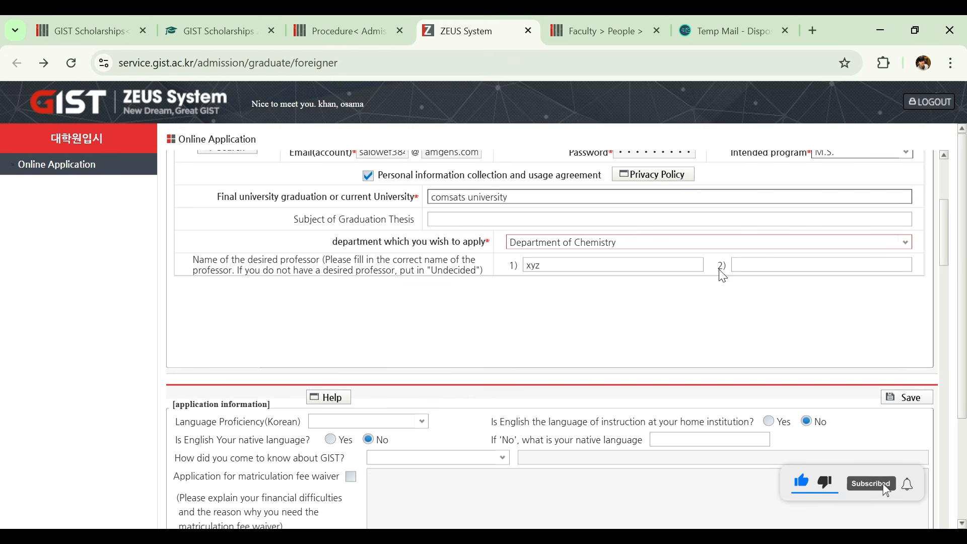
# - Reopen the chemistry department's faculty list from the Google results for "gist faculty of chemistry department" to examine possible professors
pyautogui.click(620, 32)
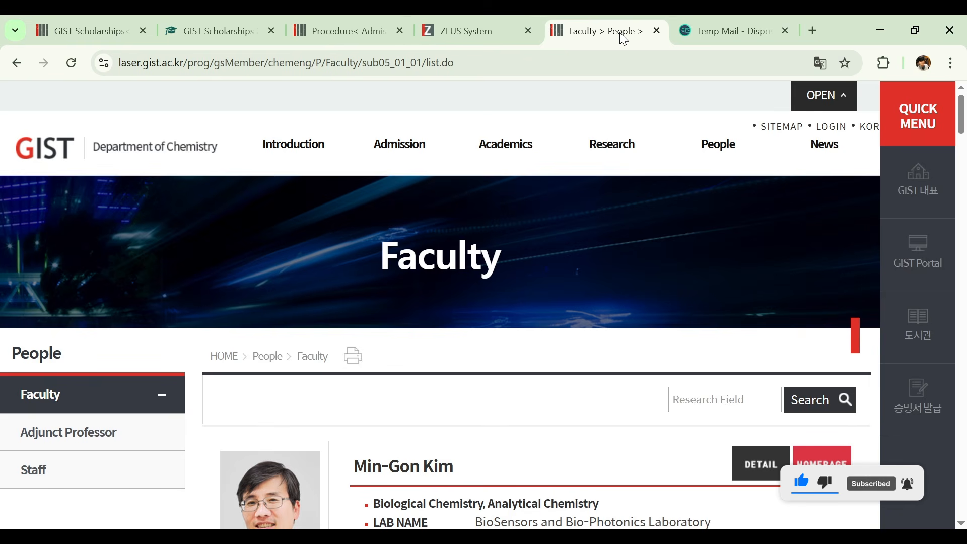
pyautogui.click(7, 61)
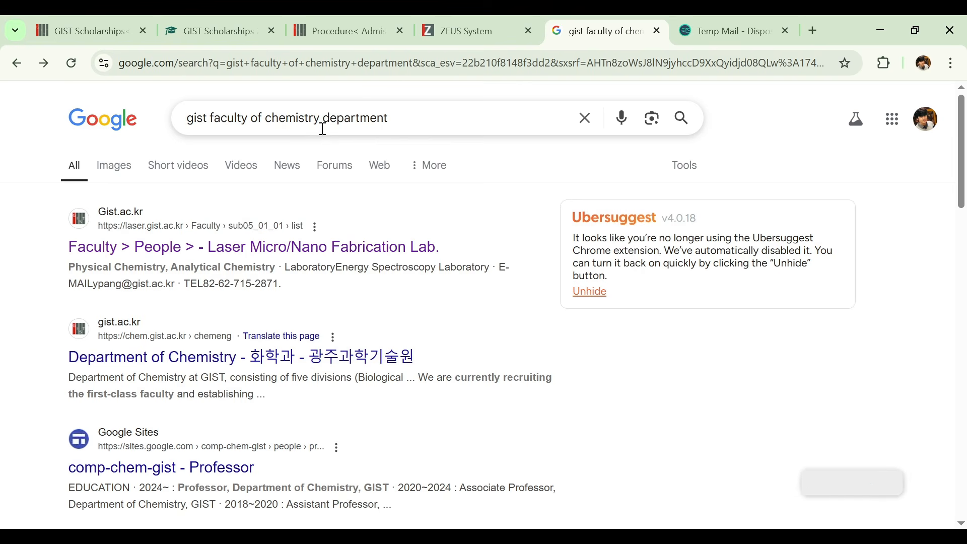
pyautogui.click(256, 257)
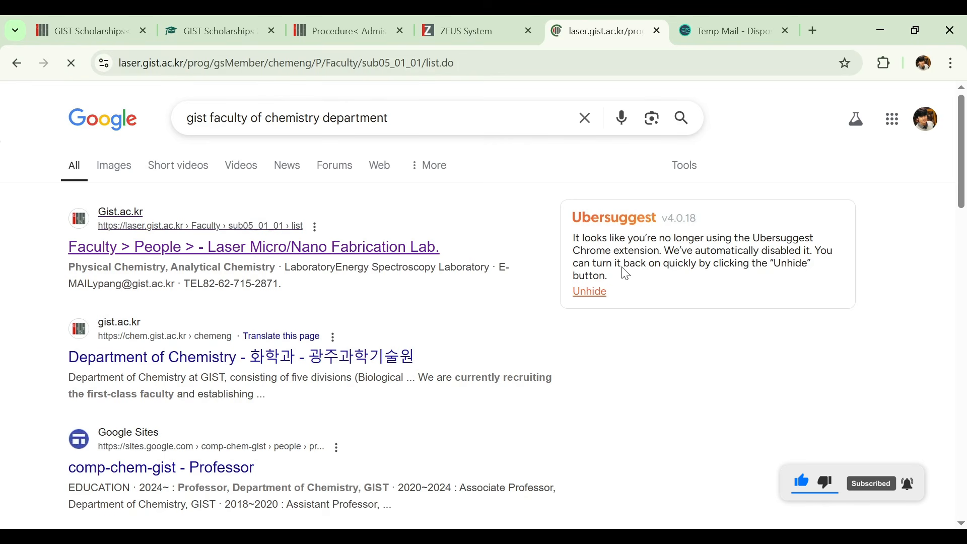
pyautogui.moveTo(963, 129); pyautogui.dragTo(917, 101)
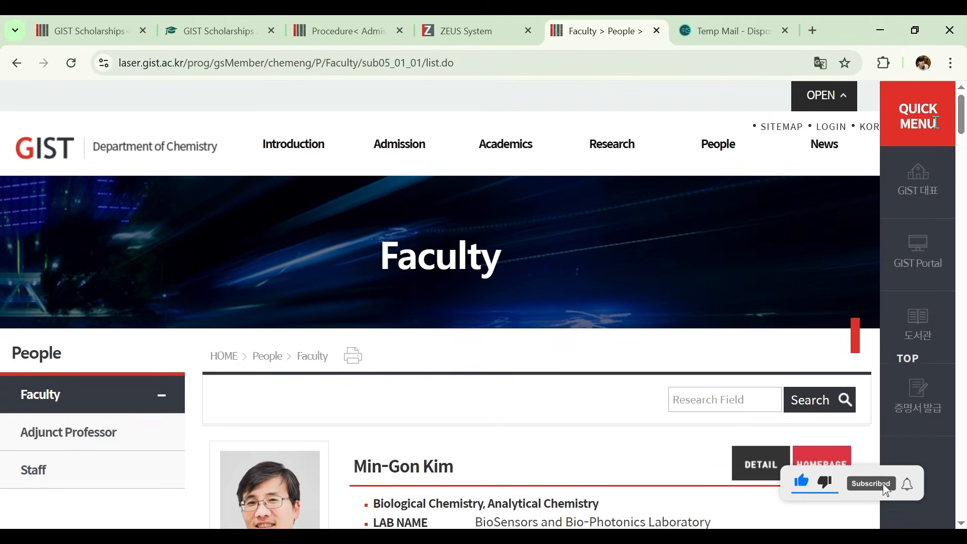
# - Return to the online application in the ZEUS System and set the Korean language proficiency to None
pyautogui.click(373, 22)
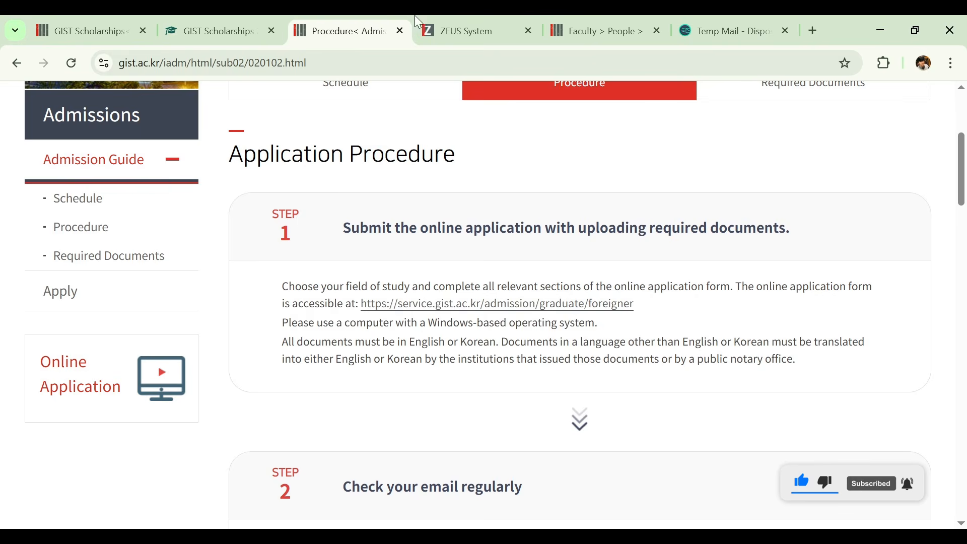
pyautogui.click(453, 18)
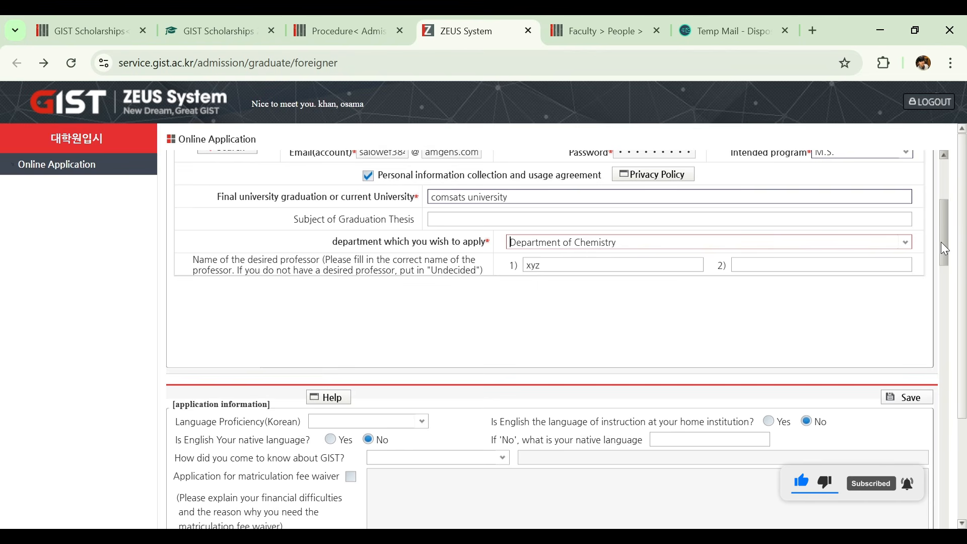
pyautogui.moveTo(942, 243); pyautogui.dragTo(942, 246)
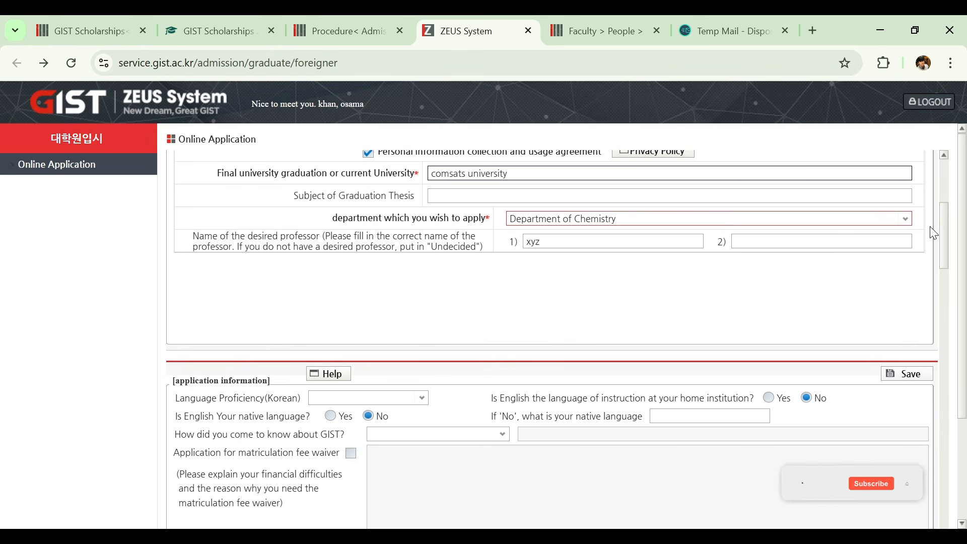
pyautogui.moveTo(945, 220); pyautogui.dragTo(936, 246)
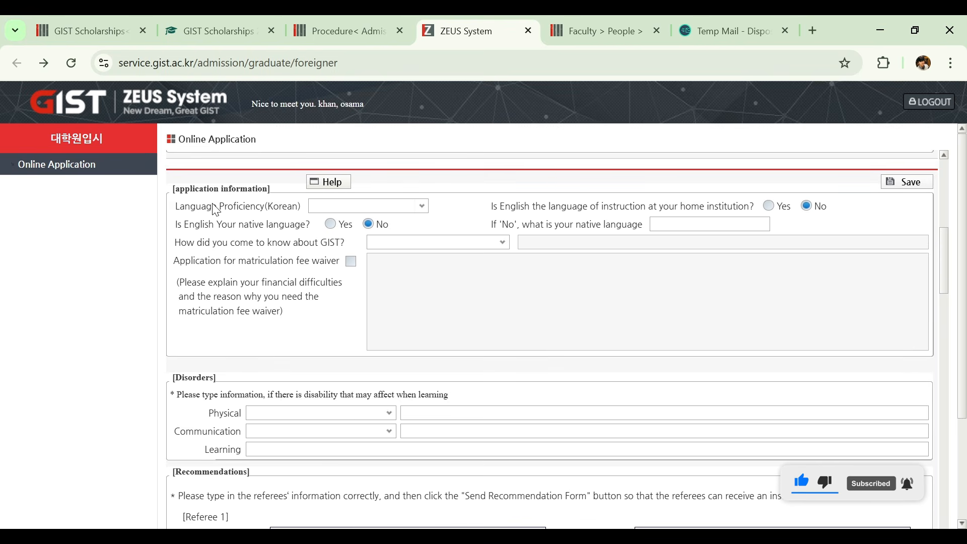
pyautogui.click(421, 206)
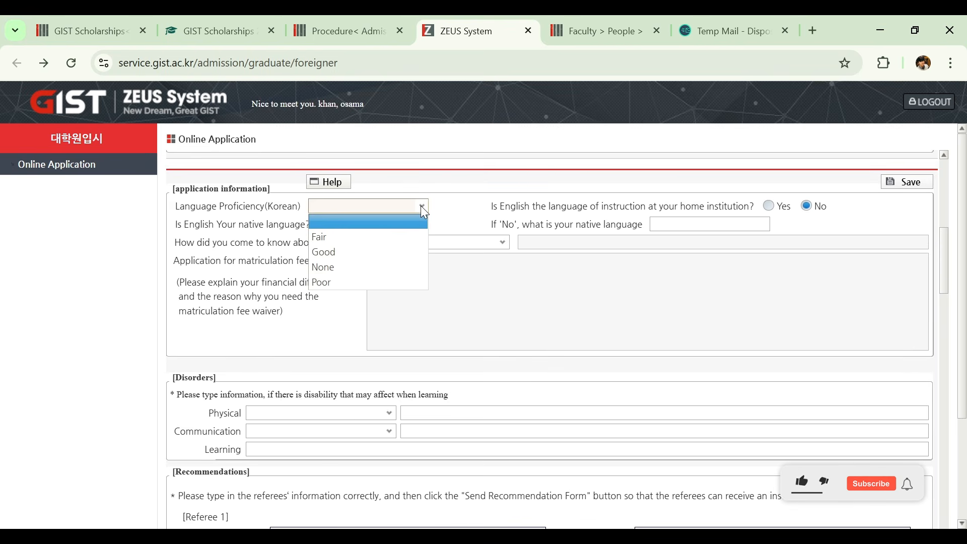
pyautogui.click(378, 271)
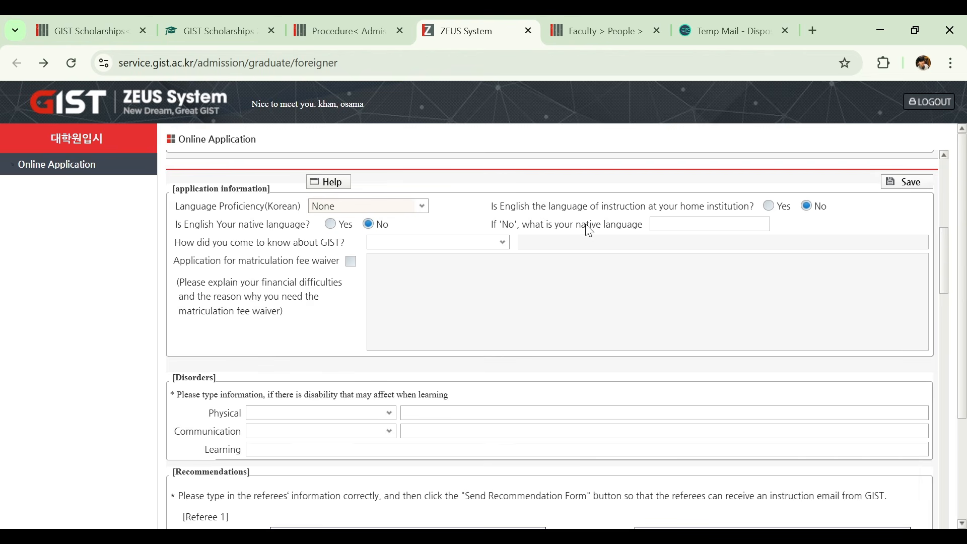
# - Enter "urdu" as the native language and answer Yes for English as the home institution's language of instruction
pyautogui.click(676, 230)
pyautogui.write('urdu')
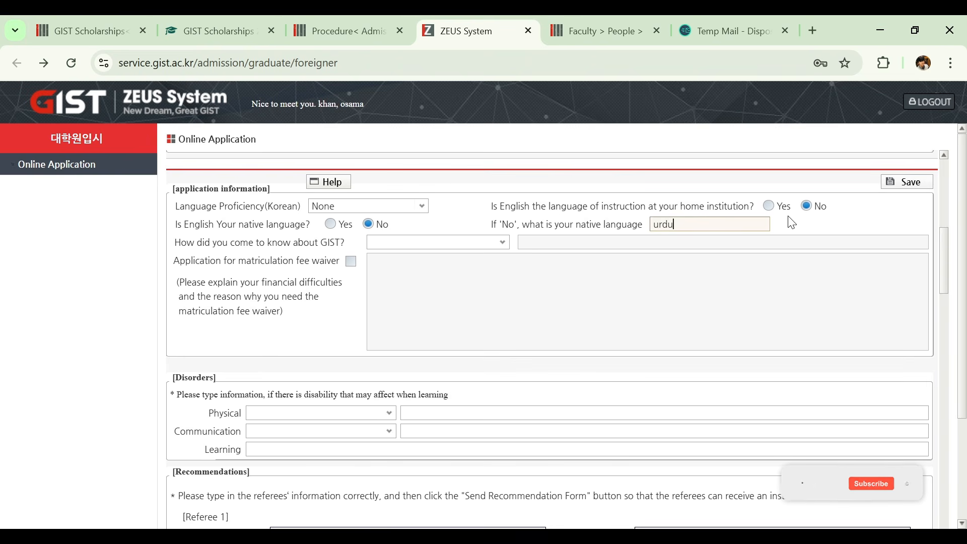
pyautogui.click(770, 207)
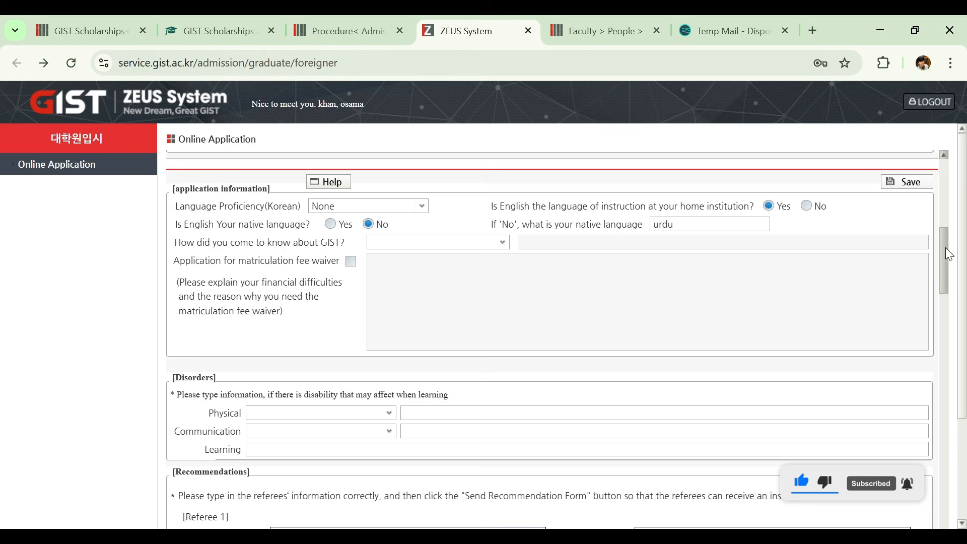
# - Set how the applicant came to know about GIST to From Internet and apply for the matriculation fee waiver
pyautogui.moveTo(944, 249); pyautogui.dragTo(941, 254)
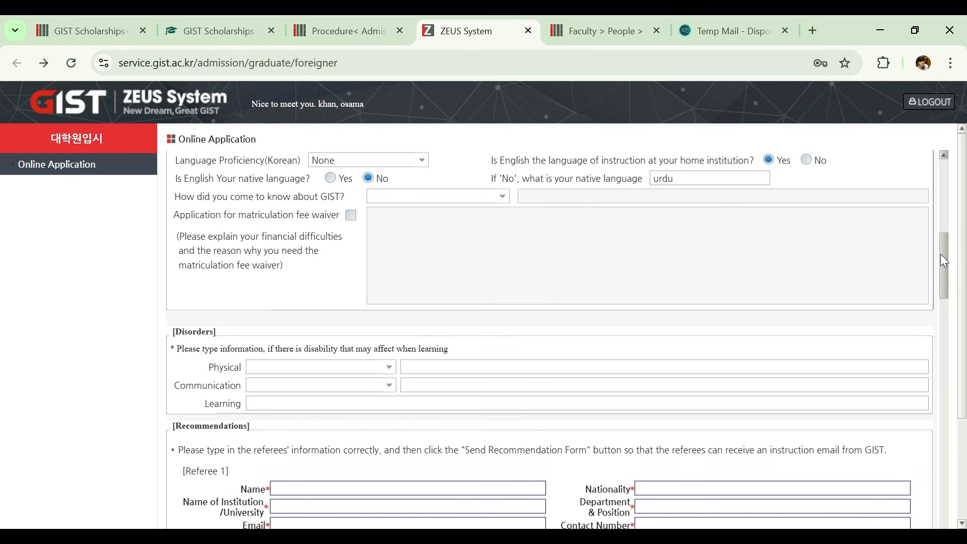
pyautogui.click(501, 197)
pyautogui.click(481, 225)
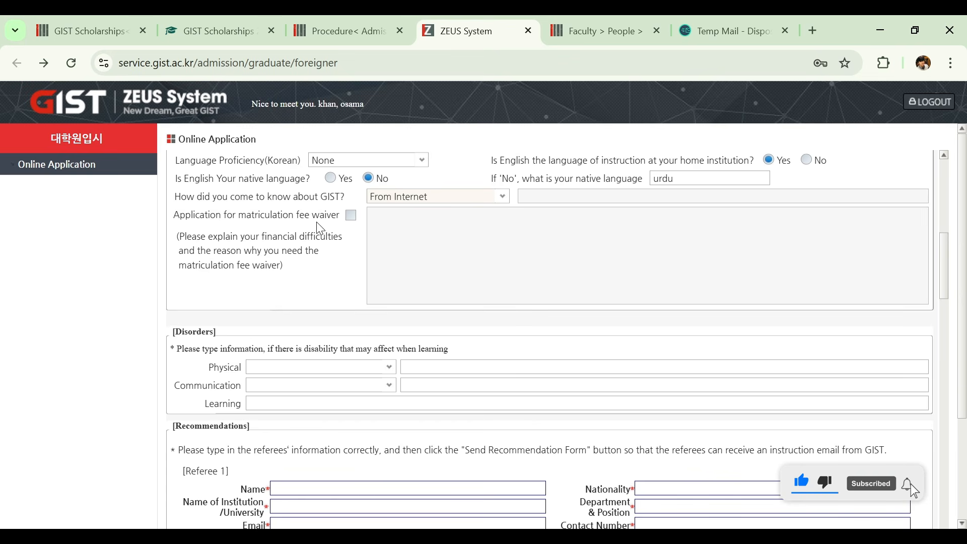
pyautogui.click(352, 218)
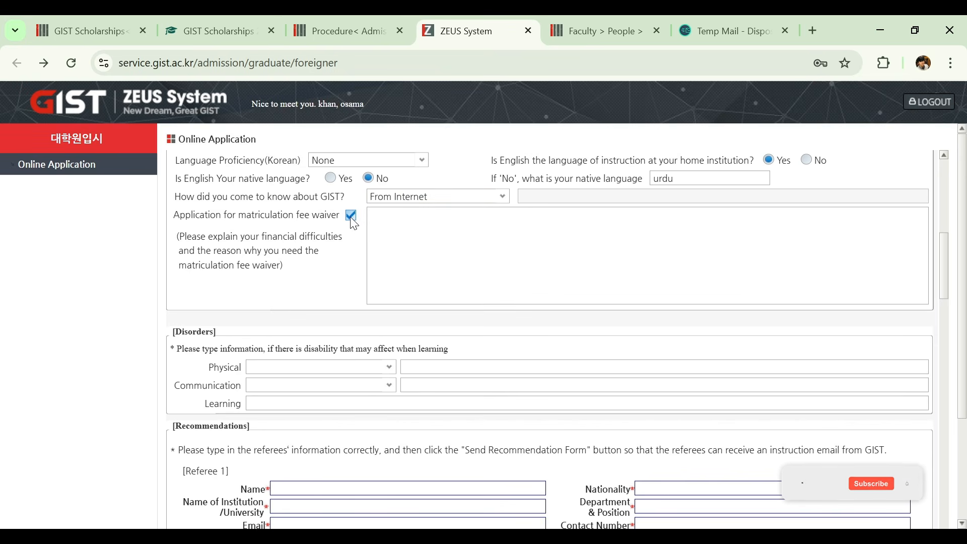
pyautogui.click(407, 233)
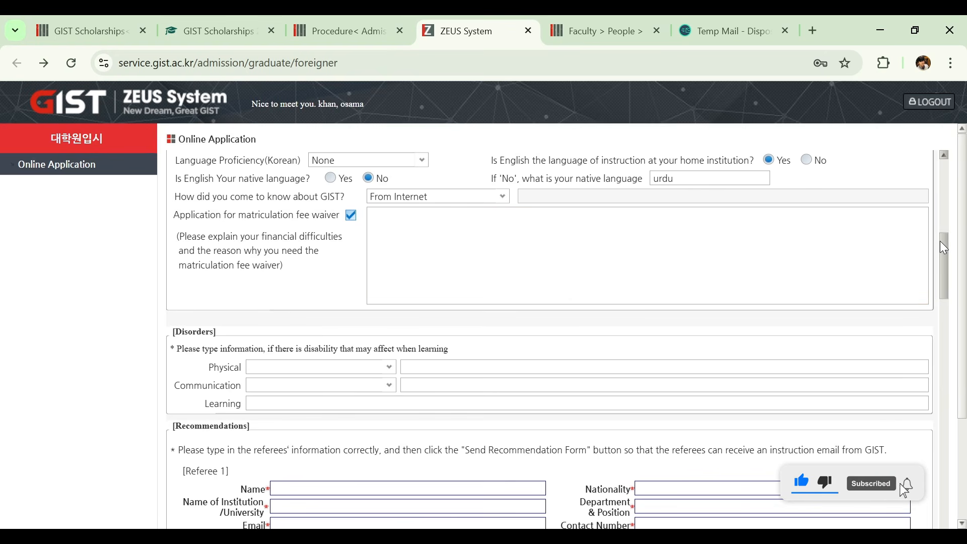
# - Look over the physical and communication disorder options and the learning field in the Disorders section
pyautogui.moveTo(941, 241); pyautogui.dragTo(929, 264)
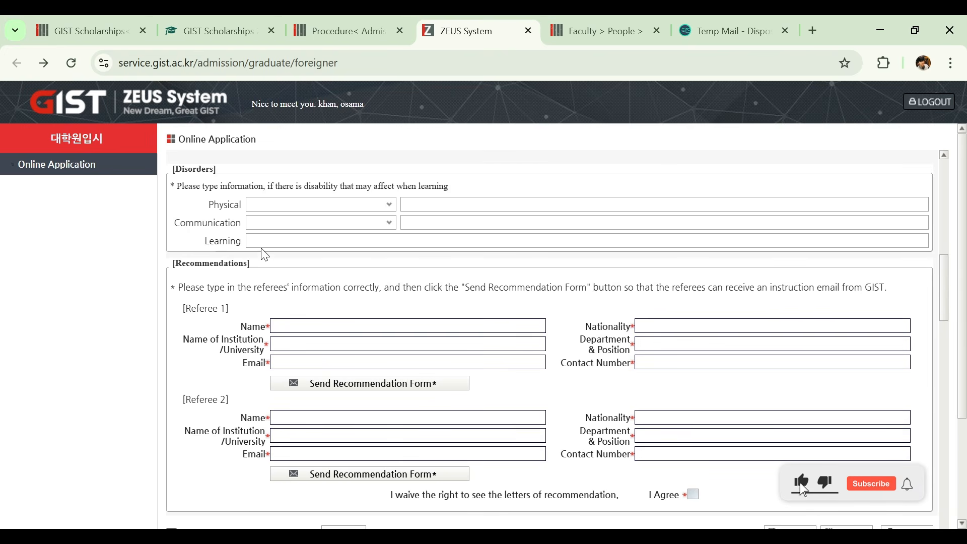
pyautogui.click(291, 207)
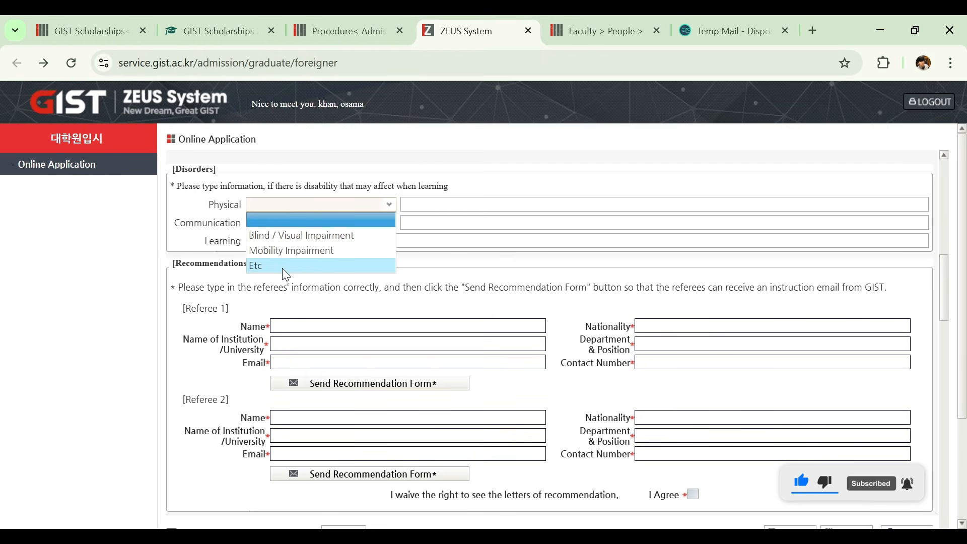
pyautogui.click(291, 206)
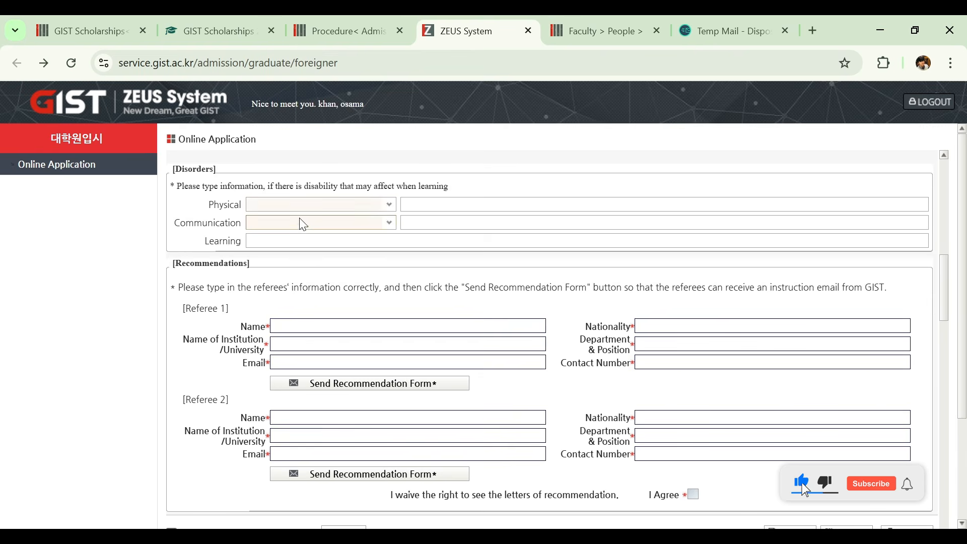
pyautogui.click(301, 223)
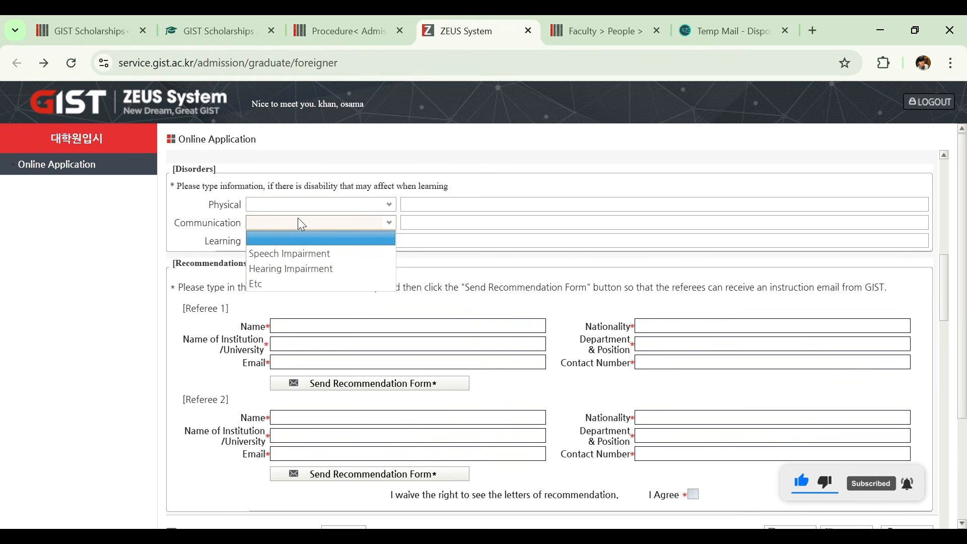
pyautogui.click(300, 223)
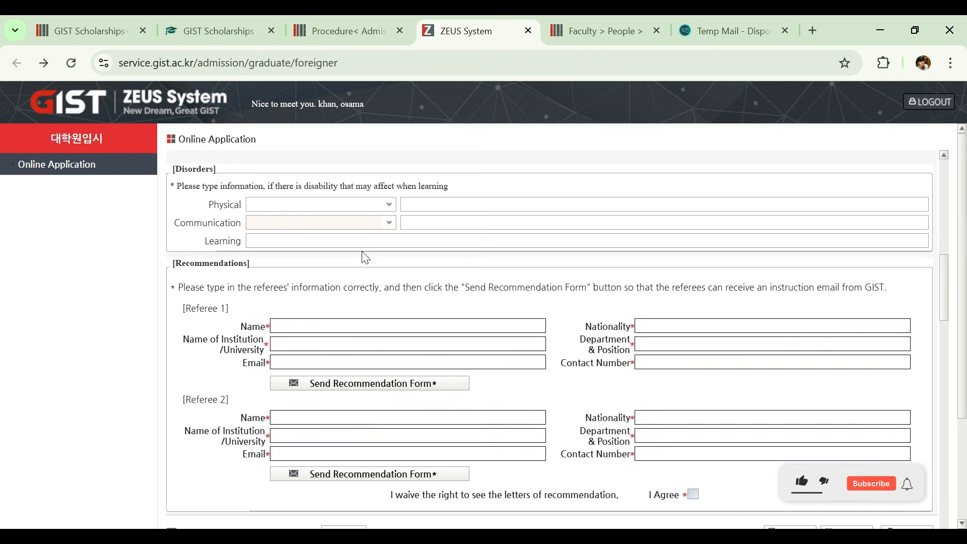
pyautogui.click(350, 237)
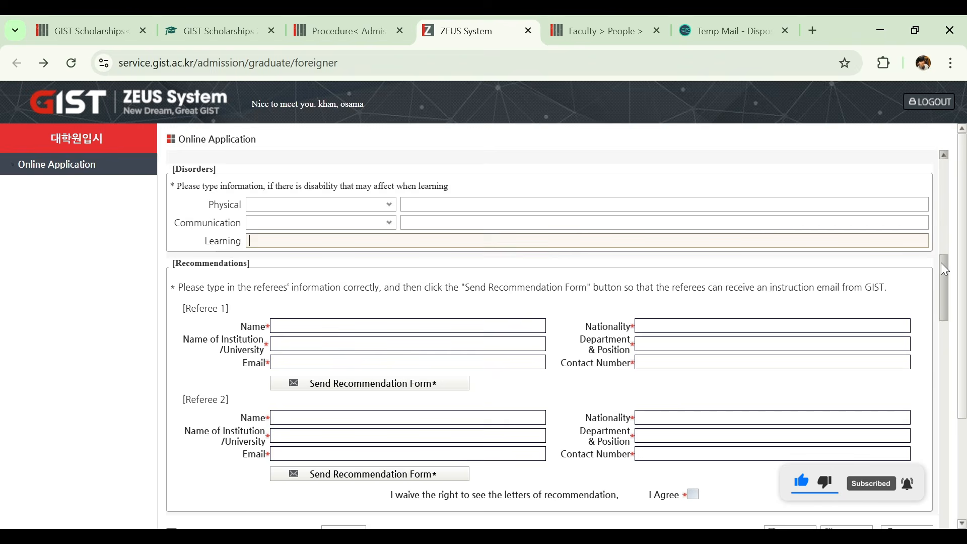
# - Examine the Referee 1 fields in the Recommendations section: name, institution, email, nationality, department and position, and contact number
pyautogui.moveTo(941, 262); pyautogui.dragTo(940, 278)
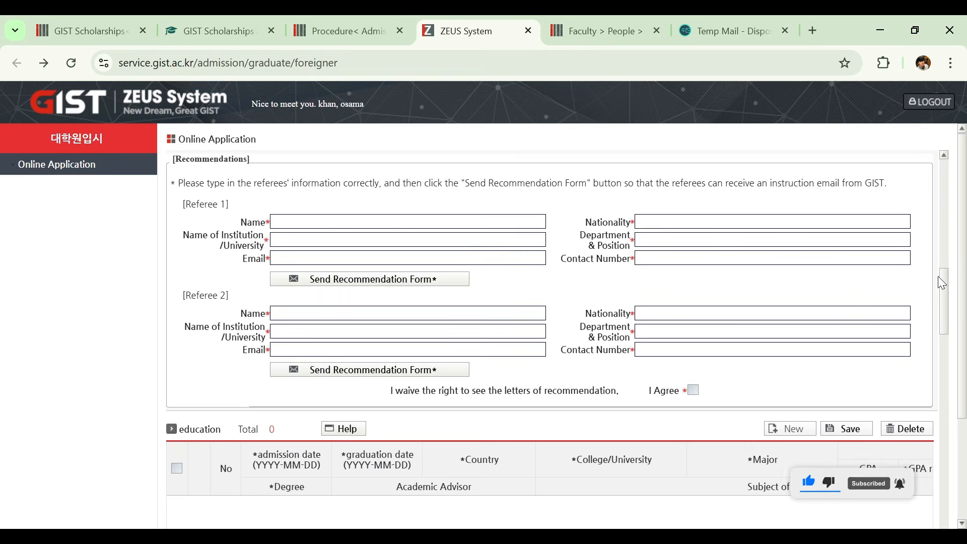
pyautogui.click(392, 253)
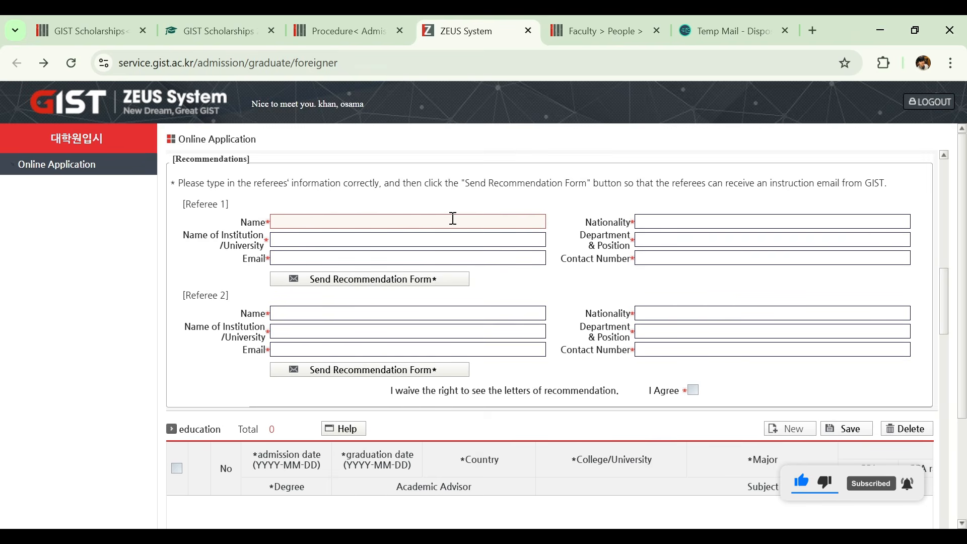
pyautogui.click(317, 242)
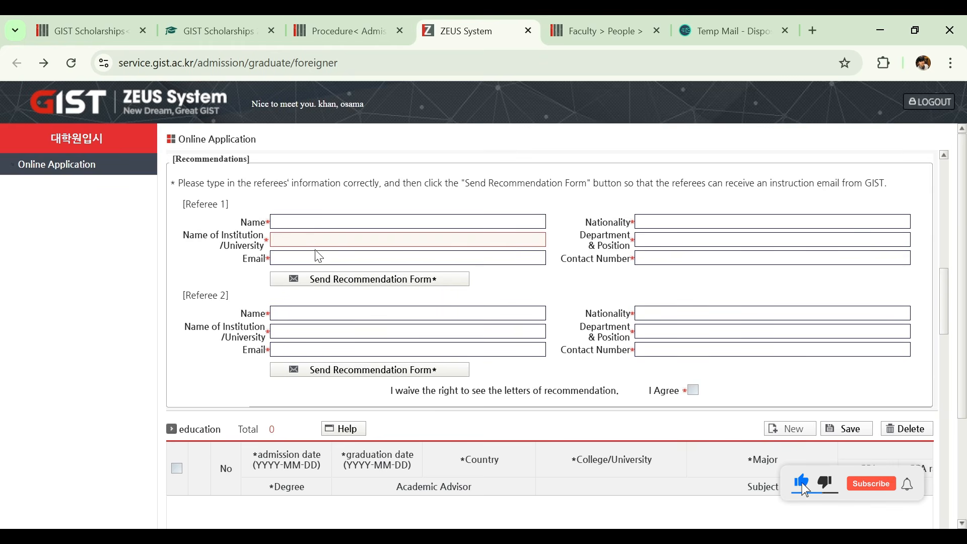
pyautogui.click(313, 257)
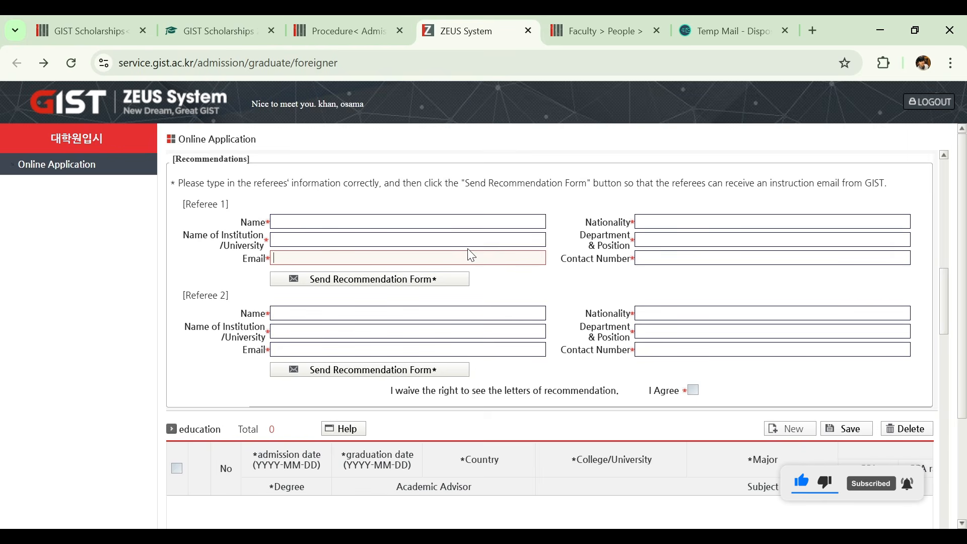
pyautogui.click(678, 222)
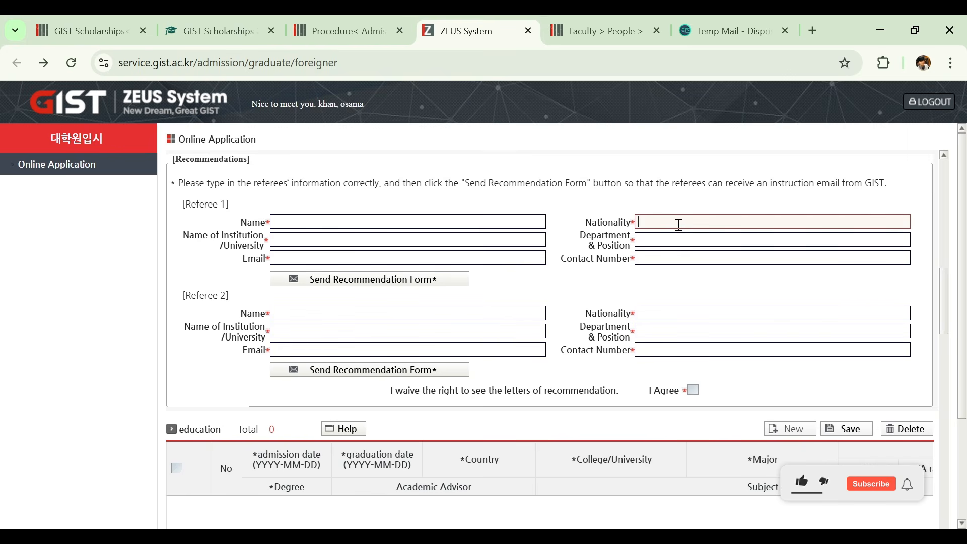
pyautogui.click(679, 239)
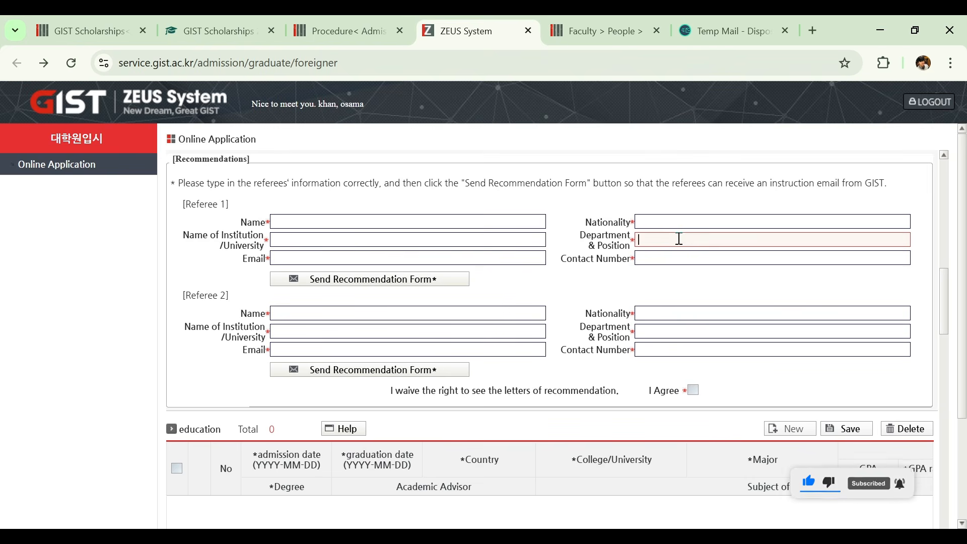
pyautogui.click(672, 254)
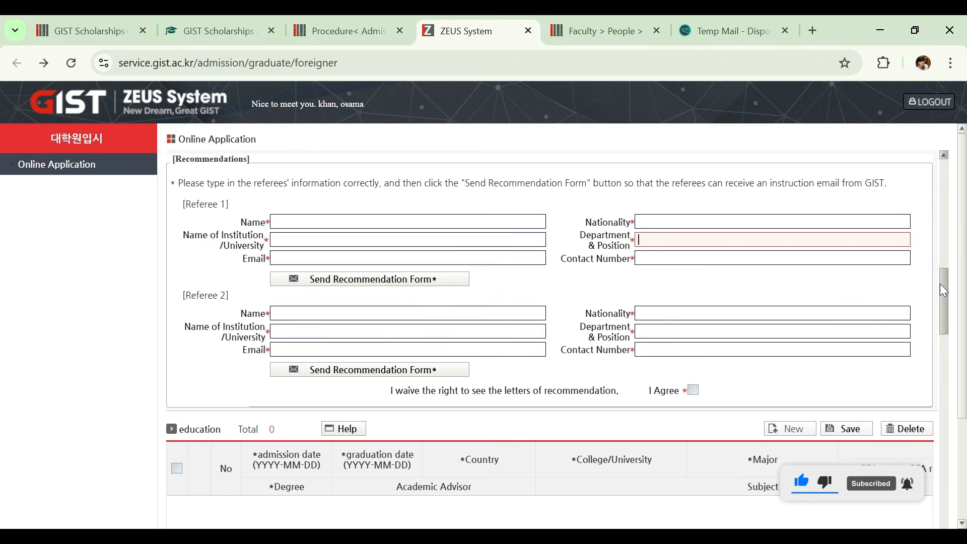
# - Add a new entry to the education section and set its degree to B.S
pyautogui.moveTo(940, 283); pyautogui.dragTo(942, 289)
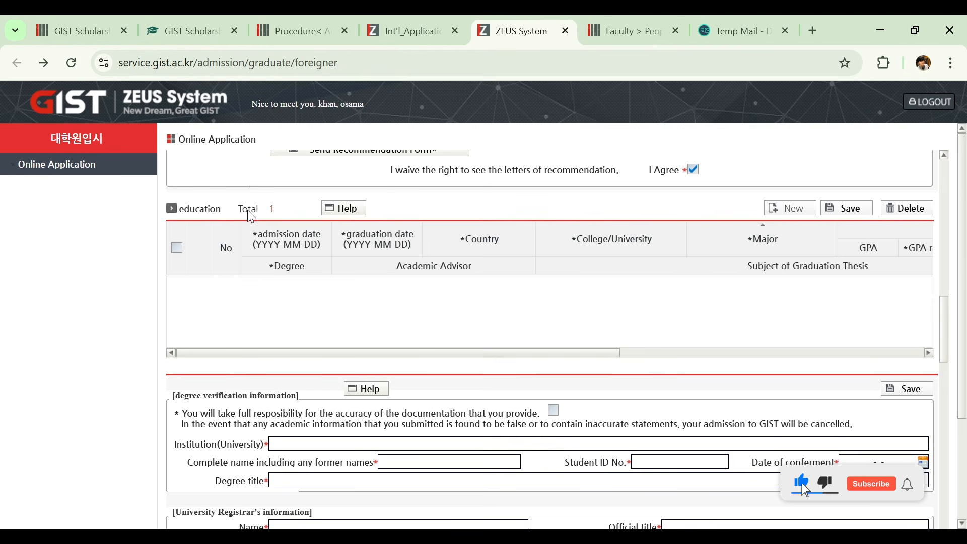
pyautogui.click(779, 215)
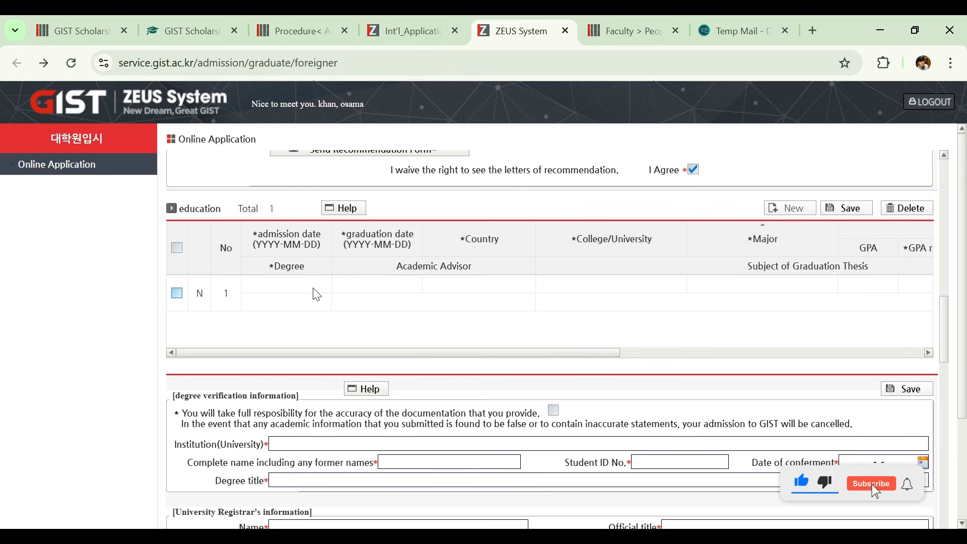
pyautogui.click(296, 289)
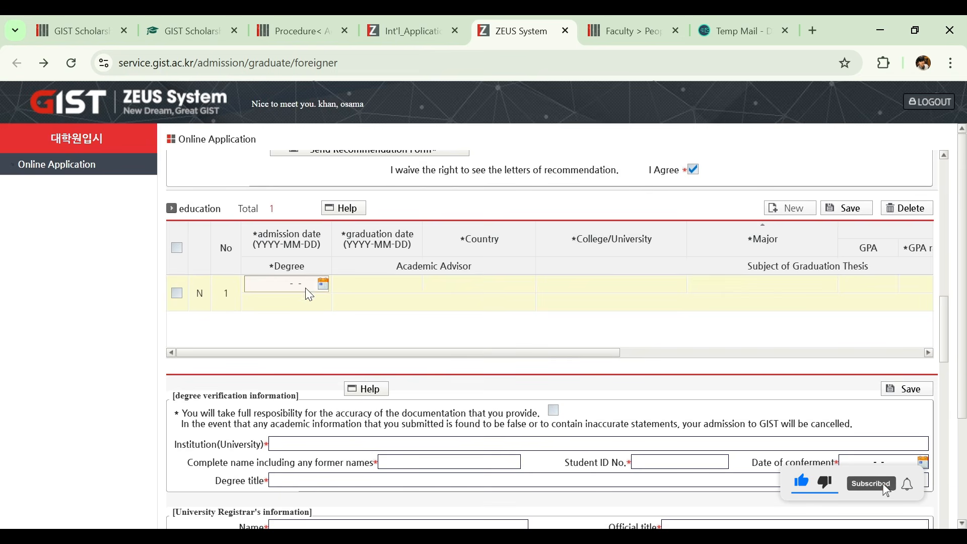
pyautogui.click(301, 308)
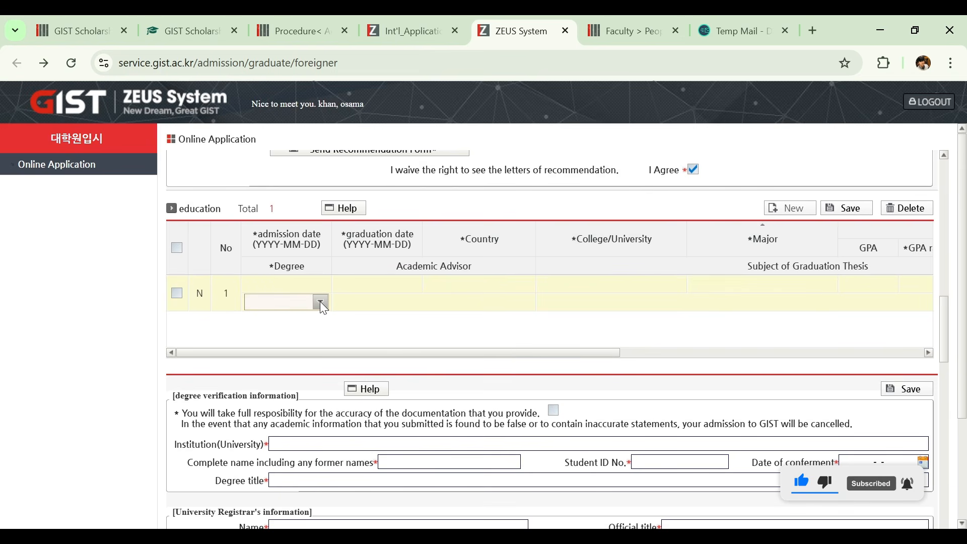
pyautogui.click(321, 303)
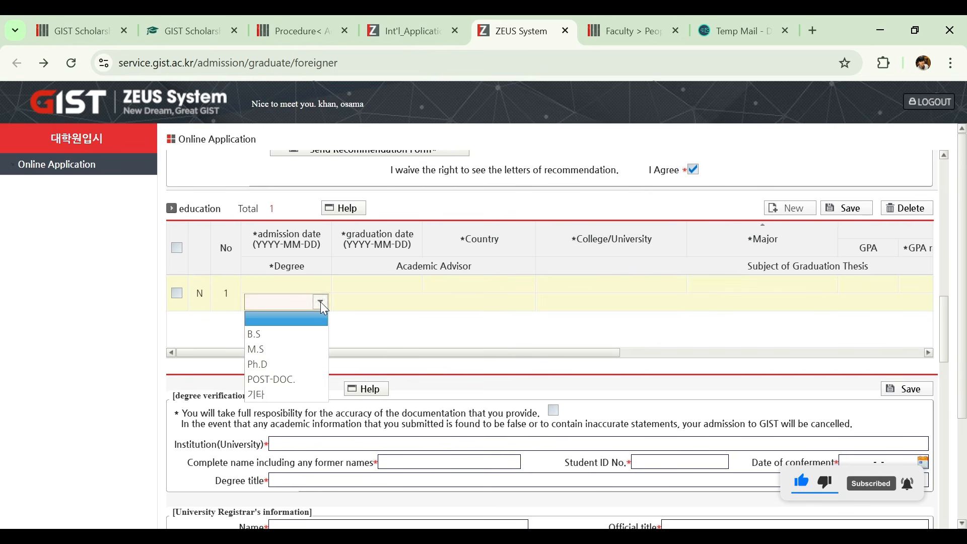
pyautogui.click(292, 331)
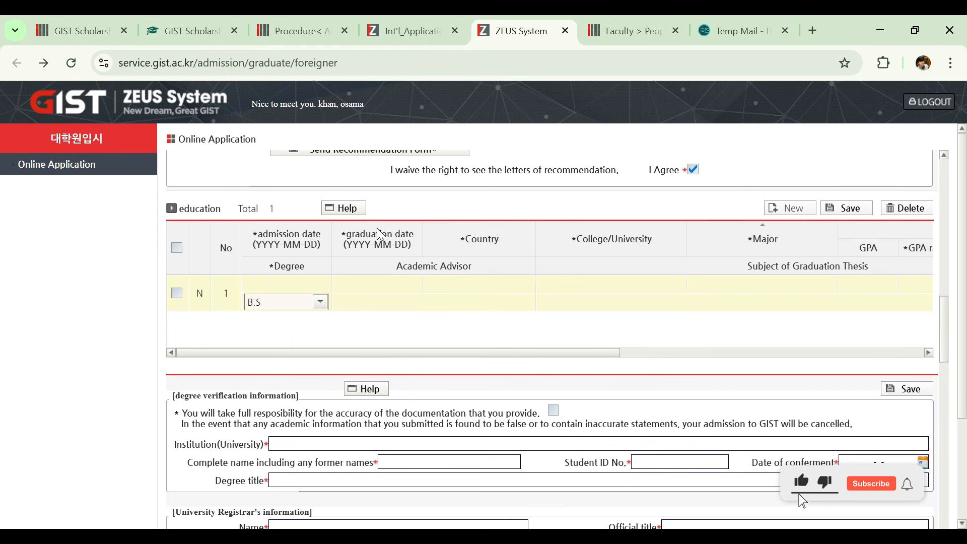
# - Set the education entry's graduation date to 2025-03-05 and move on to the academic advisor and remaining columns
pyautogui.click(391, 285)
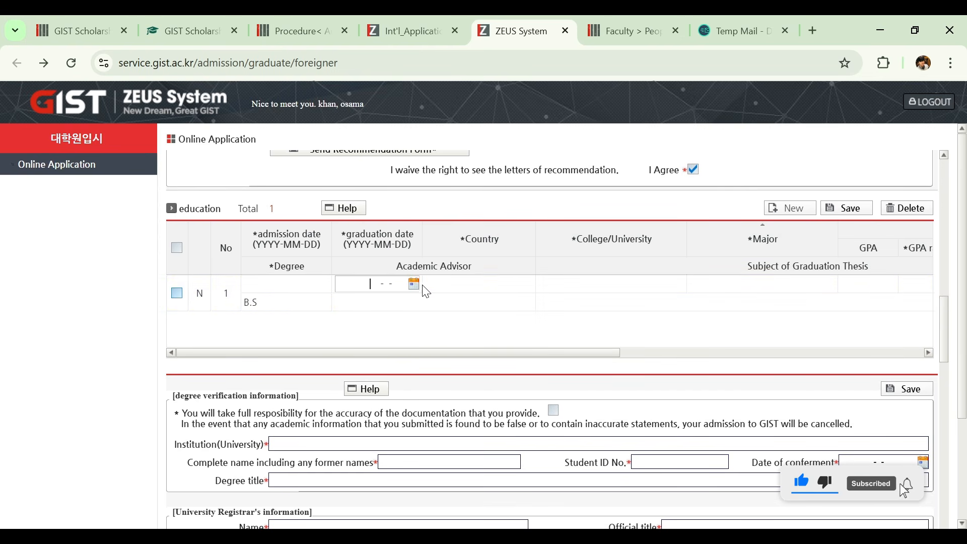
pyautogui.click(414, 290)
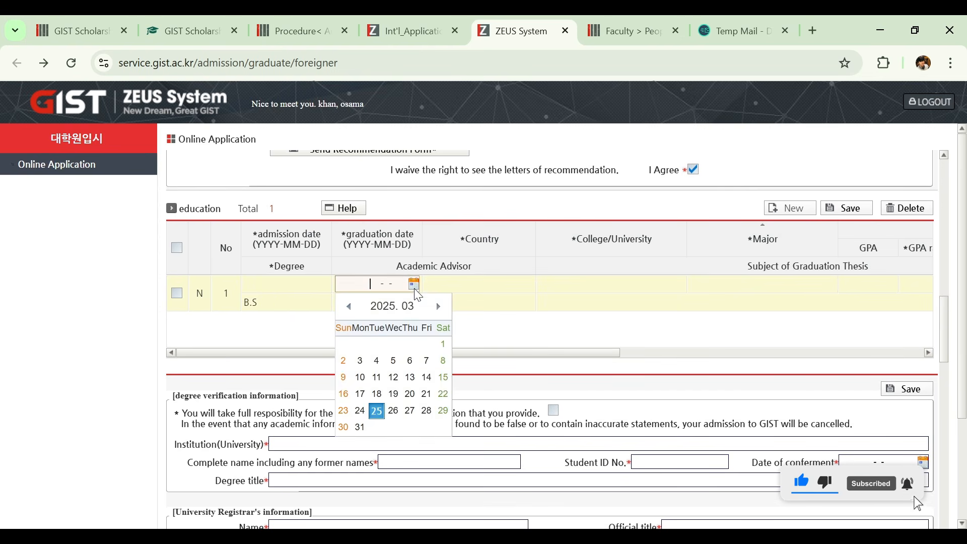
pyautogui.click(400, 365)
pyautogui.click(370, 299)
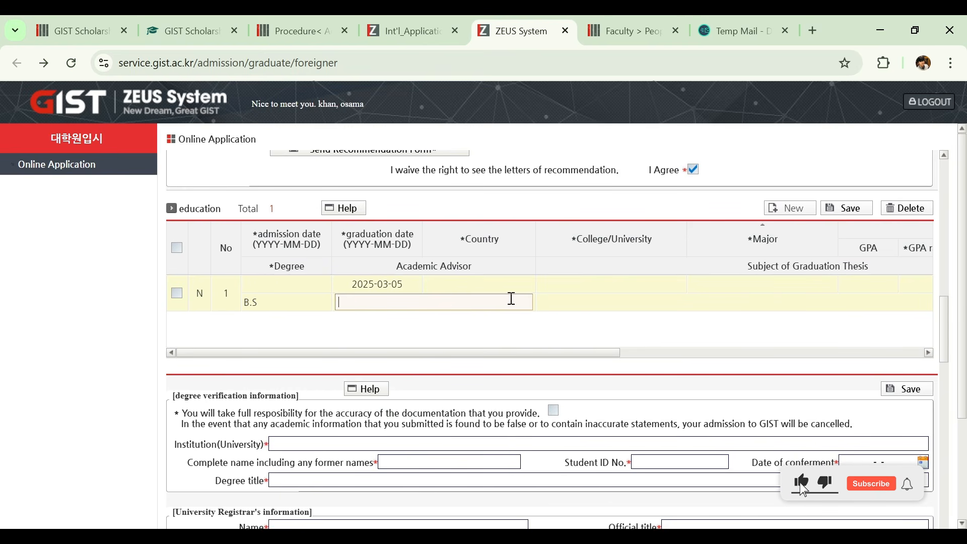
pyautogui.moveTo(418, 350); pyautogui.dragTo(485, 382)
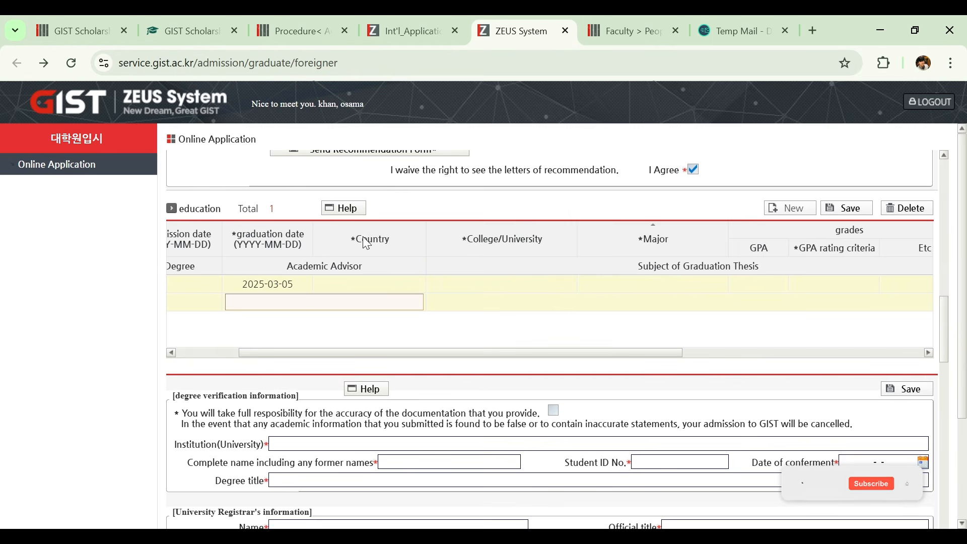
# - Examine the education entry's country, college/university, major and graduation thesis subject fields
pyautogui.click(425, 284)
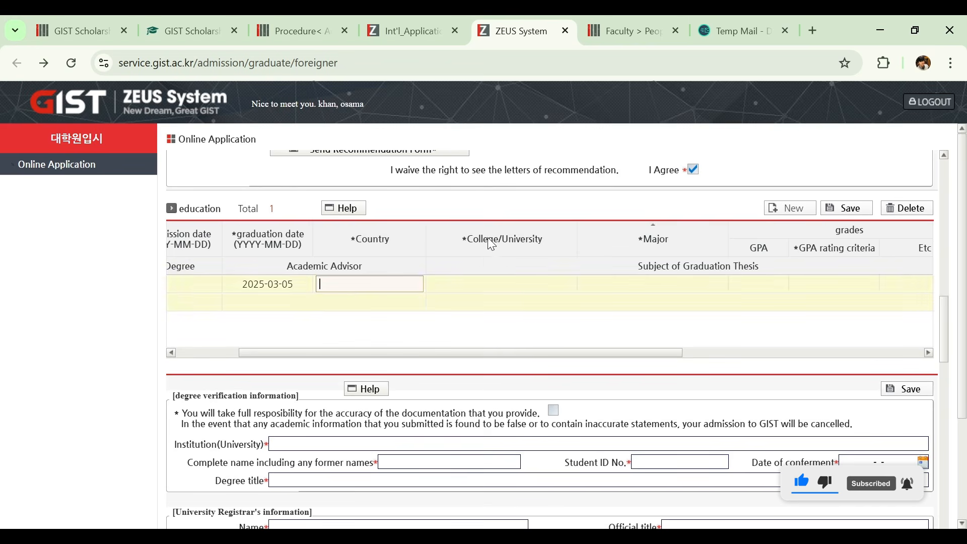
pyautogui.click(511, 284)
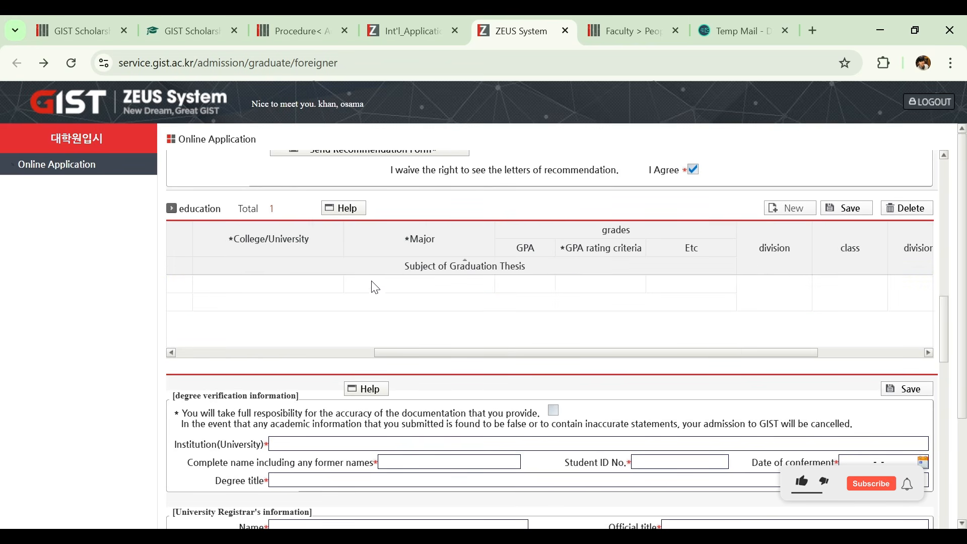
pyautogui.click(409, 288)
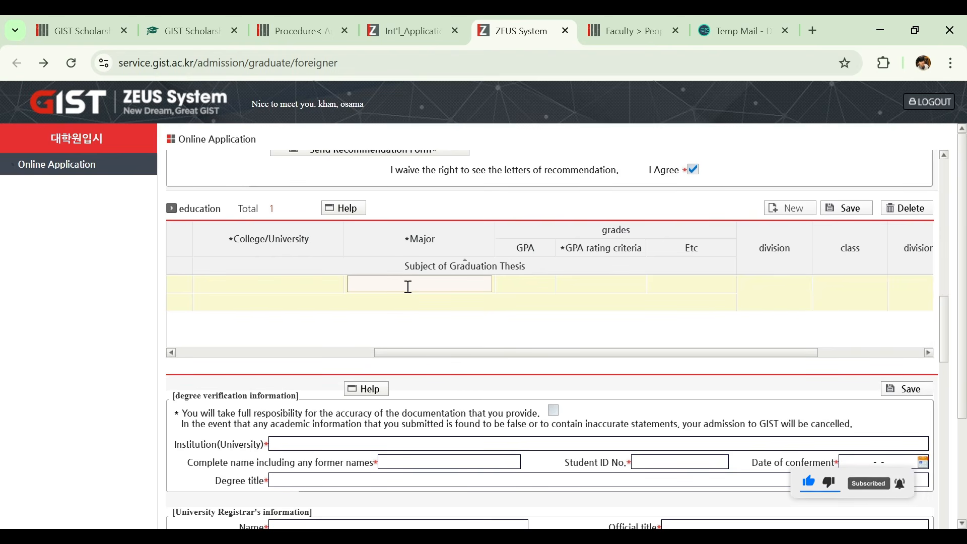
pyautogui.click(415, 301)
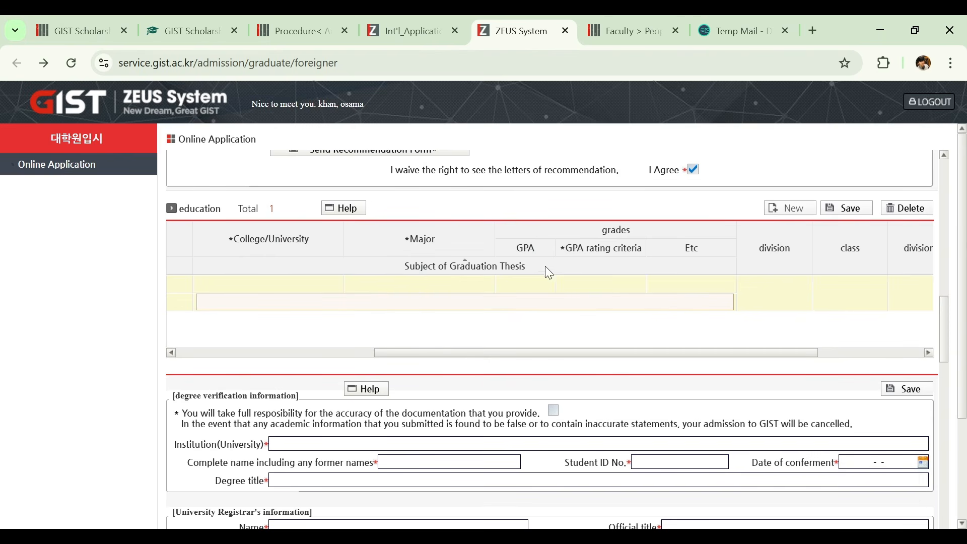
# - Set the education entry's GPA rating criteria to 4.0 and look over the remaining grade, division and standing columns
pyautogui.click(532, 280)
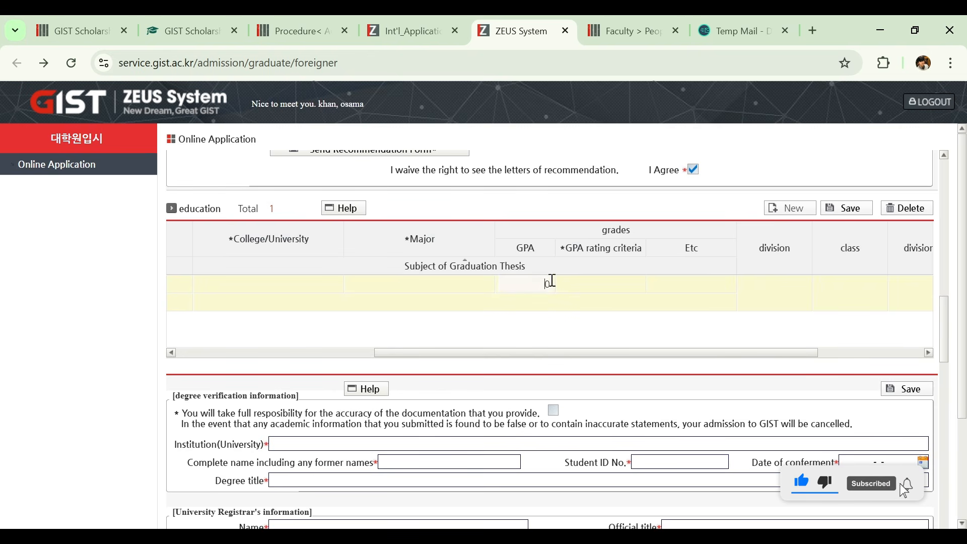
pyautogui.click(600, 284)
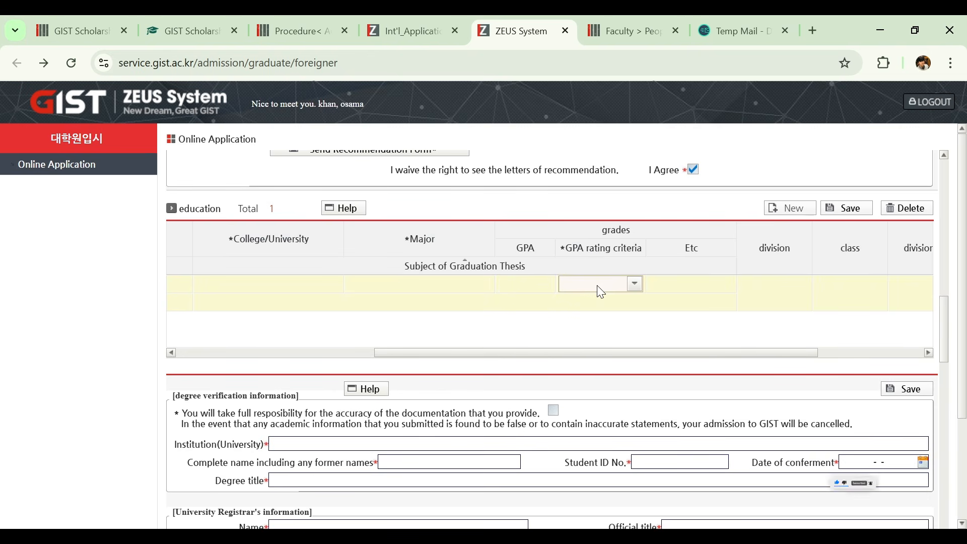
pyautogui.click(635, 285)
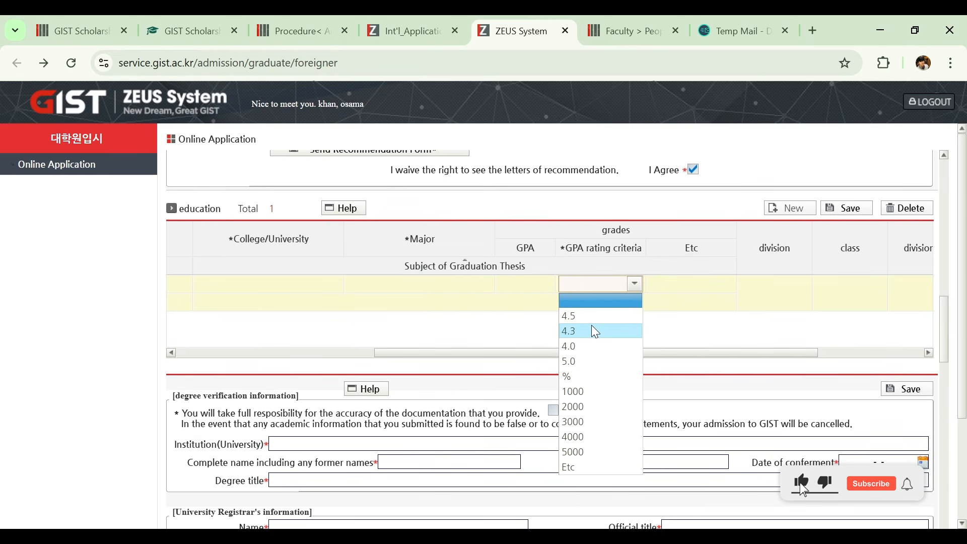
pyautogui.click(584, 346)
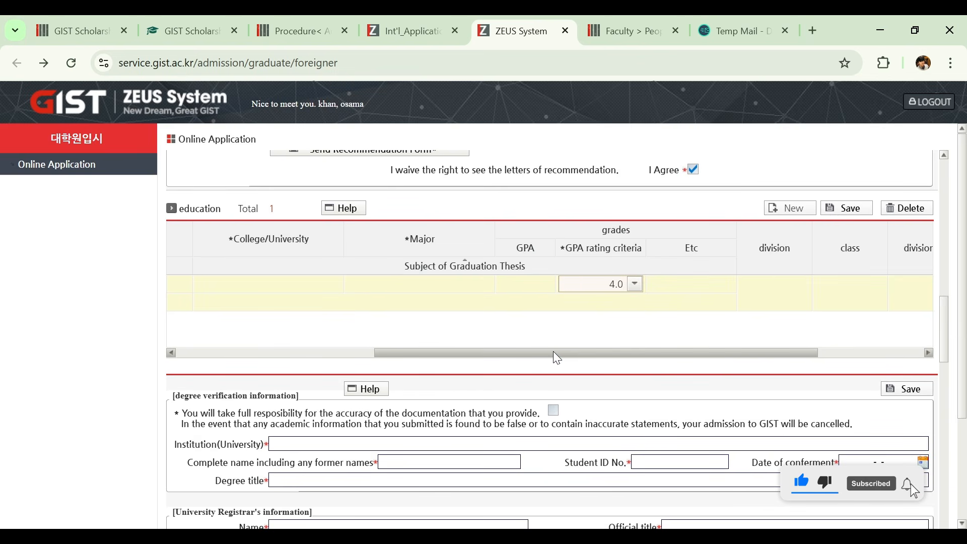
pyautogui.moveTo(554, 352); pyautogui.dragTo(663, 371)
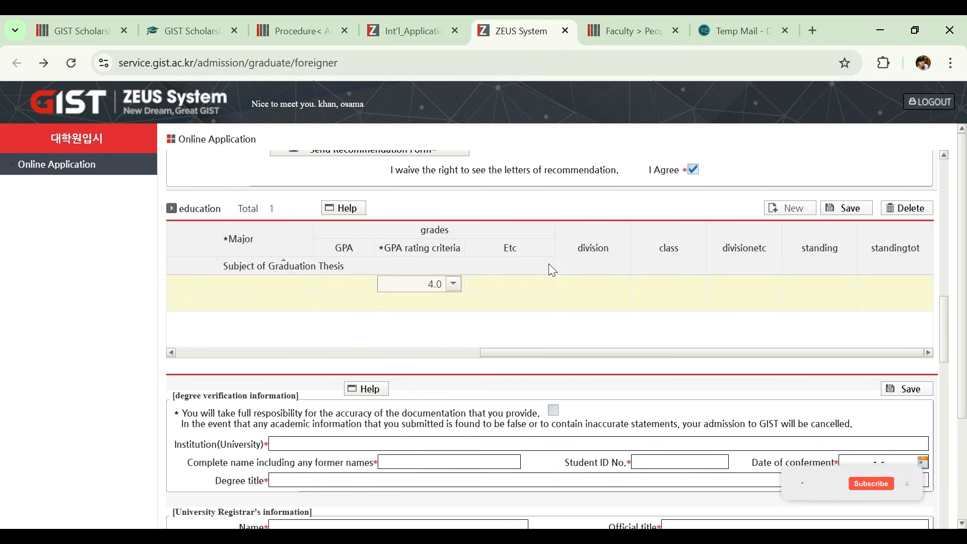
pyautogui.moveTo(742, 352); pyautogui.dragTo(630, 344)
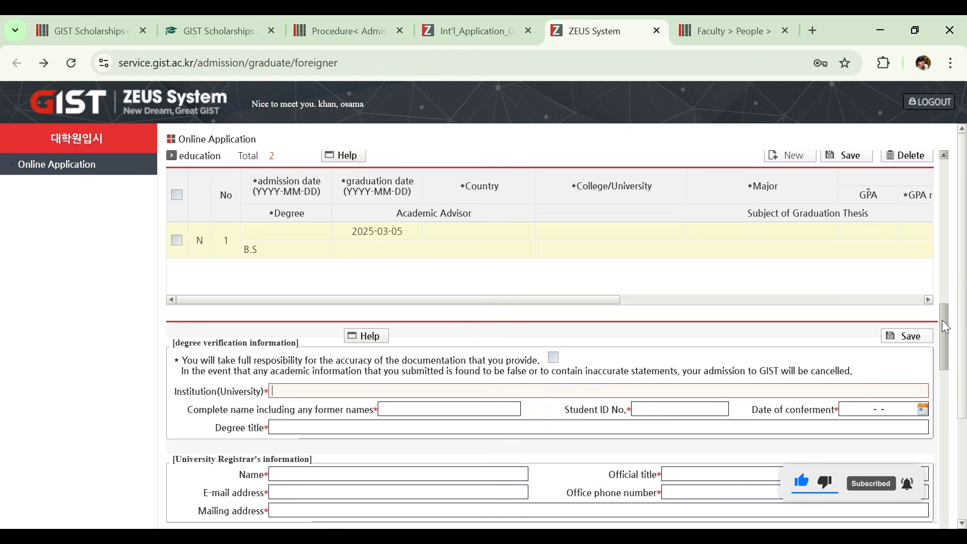
# - Enter "comsats university" as the institution in the degree verification information
pyautogui.moveTo(942, 321); pyautogui.dragTo(941, 338)
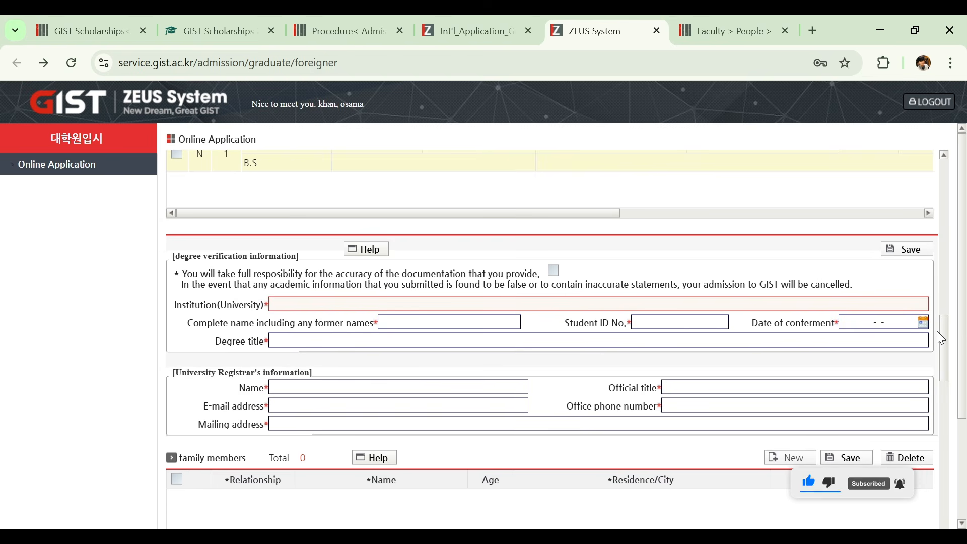
pyautogui.write('co')
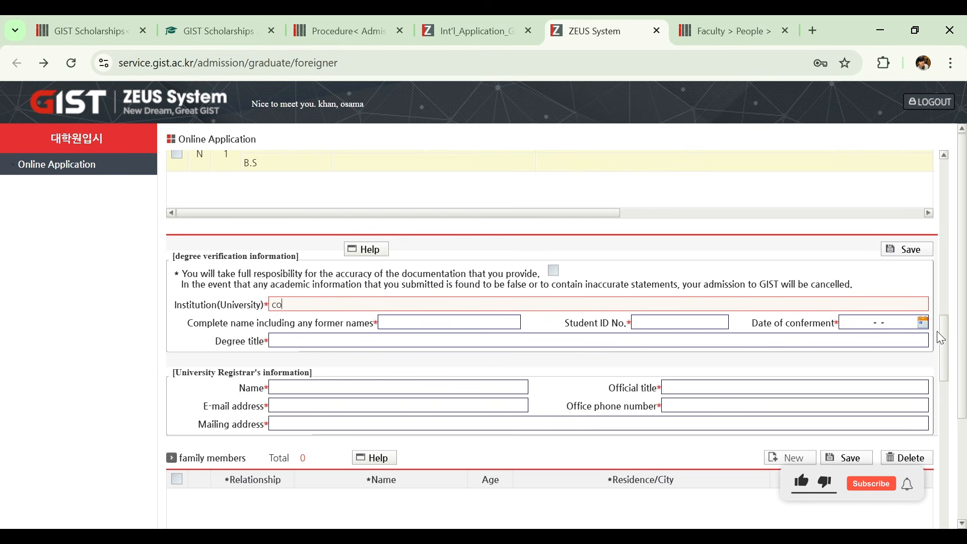
pyautogui.write('msats ')
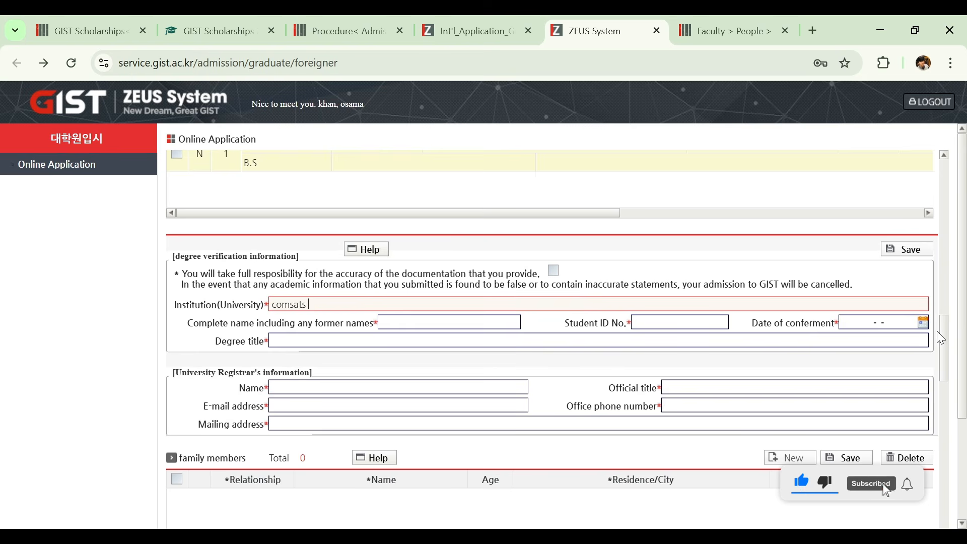
pyautogui.write('university')
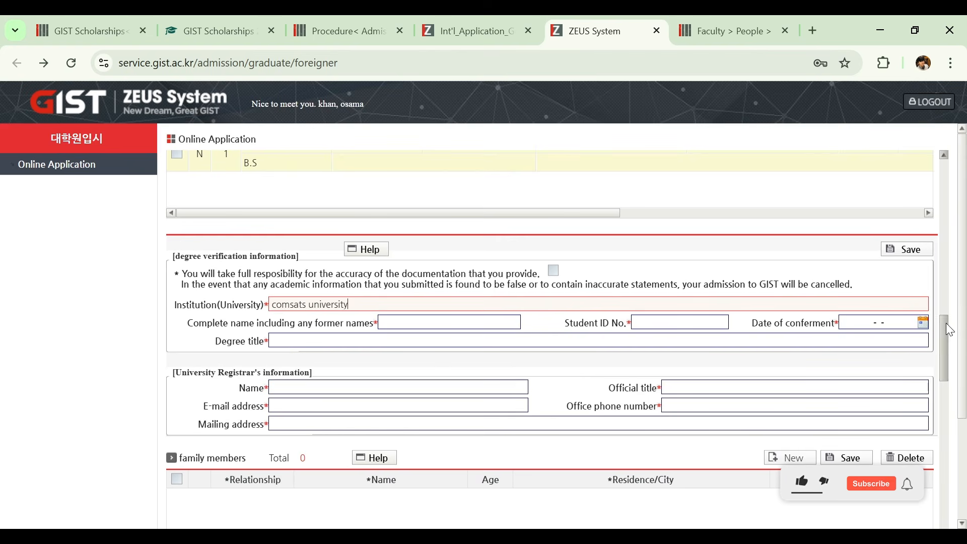
# - Open the COMSATS University Islamabad page about the registrar from the search results, and return to the GIST online application
pyautogui.moveTo(948, 327); pyautogui.dragTo(944, 335)
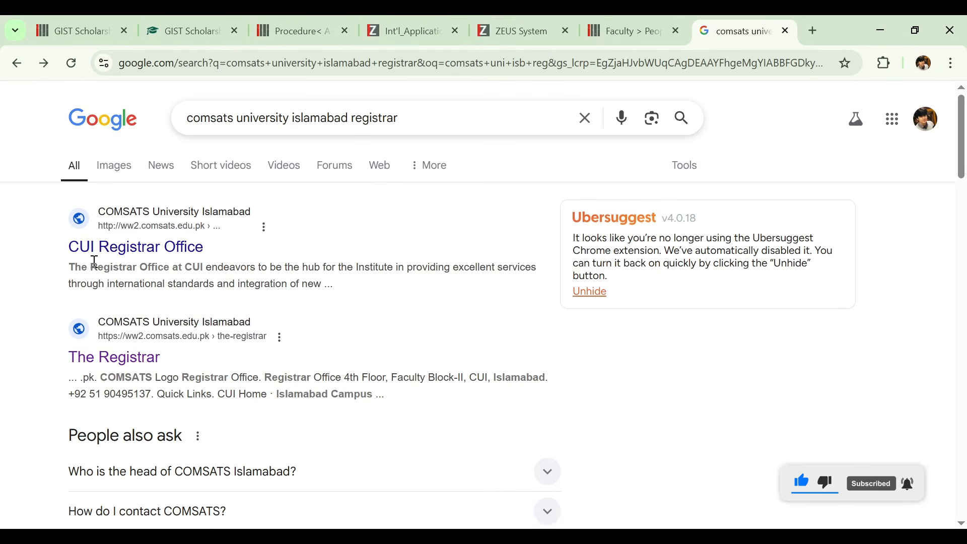
pyautogui.click(128, 361)
pyautogui.moveTo(964, 93); pyautogui.dragTo(964, 61)
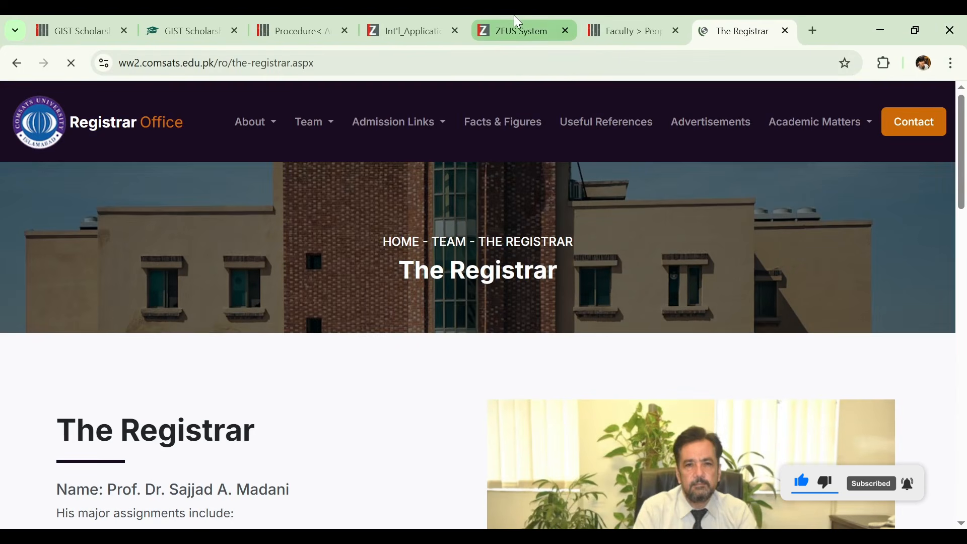
pyautogui.click(515, 21)
# - Add a new entry to the career section and open its institution or company field for editing
pyautogui.scroll(-5, 927, 218)
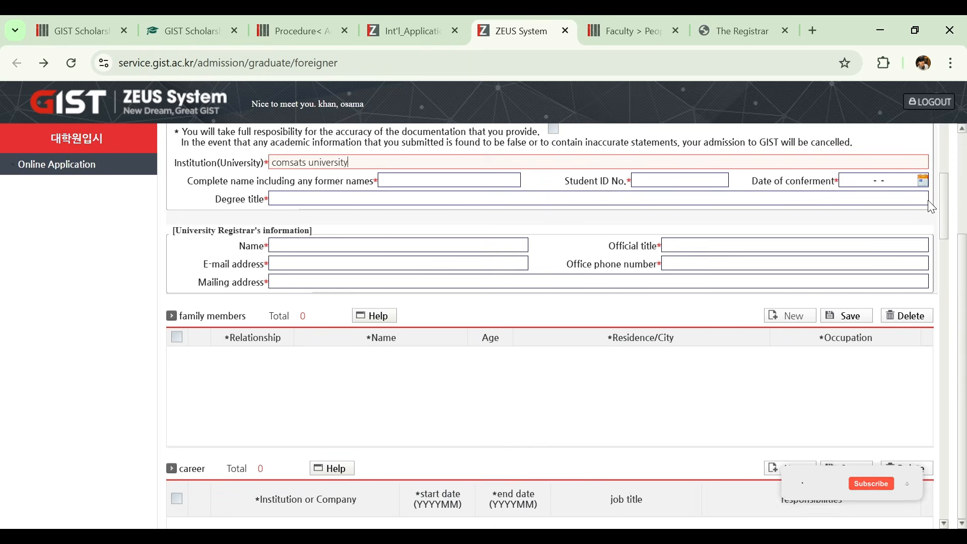
pyautogui.scroll(-1, 926, 218)
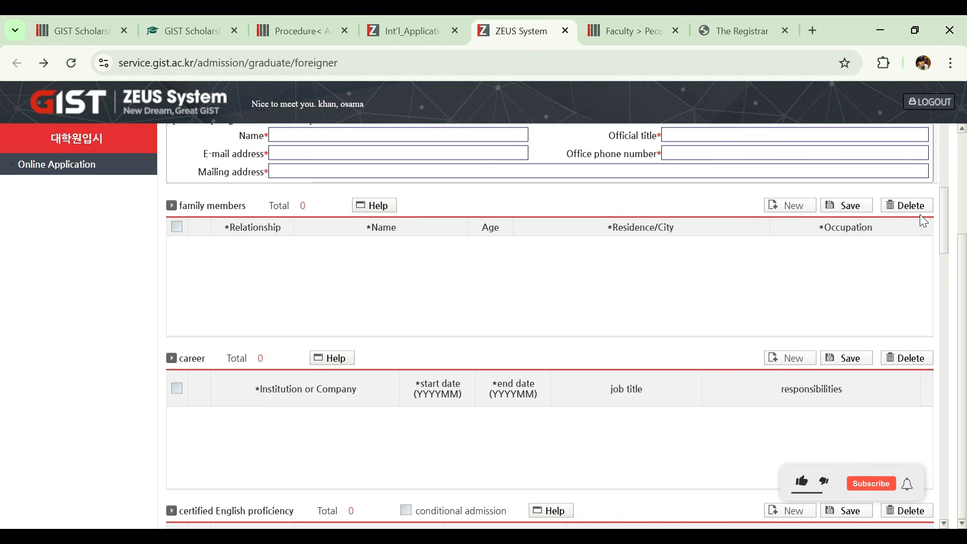
pyautogui.scroll(-3, 920, 215)
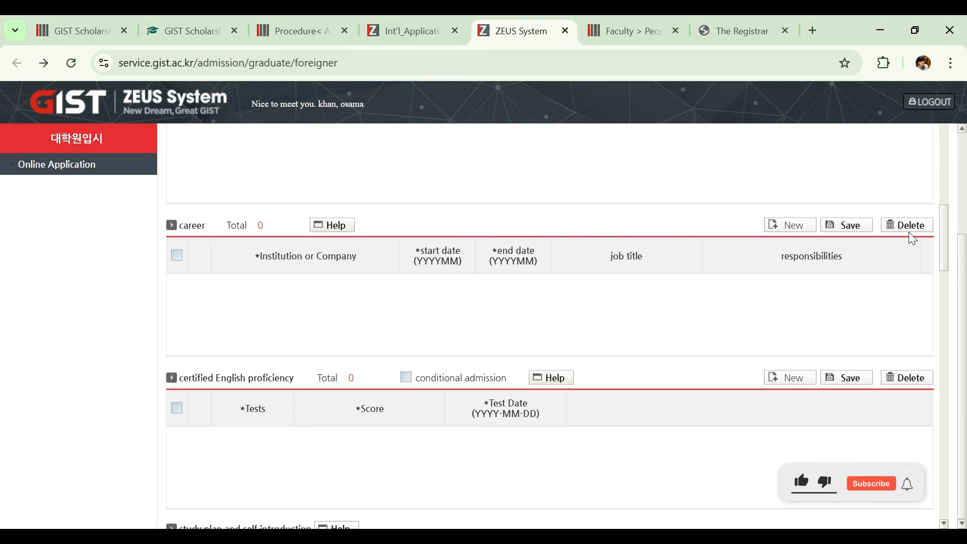
pyautogui.click(797, 226)
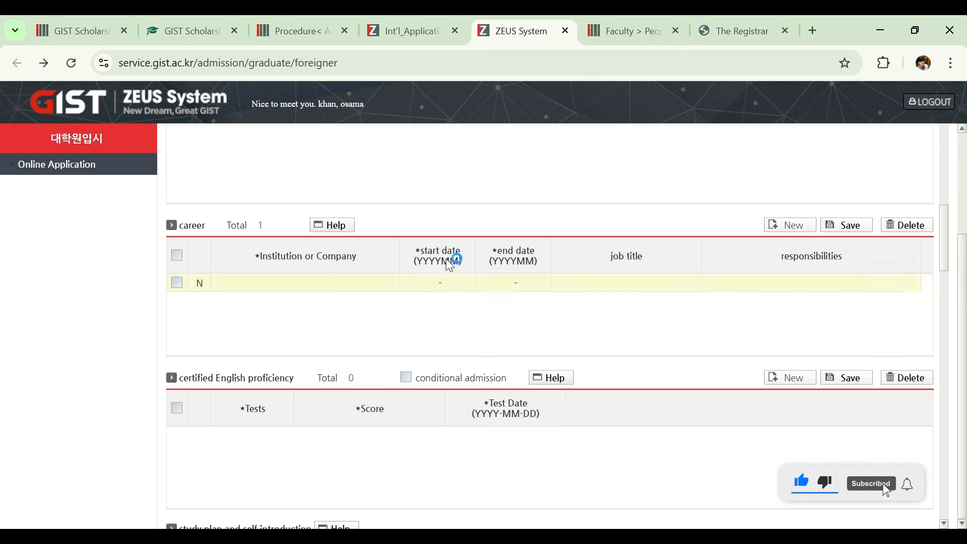
pyautogui.click(323, 282)
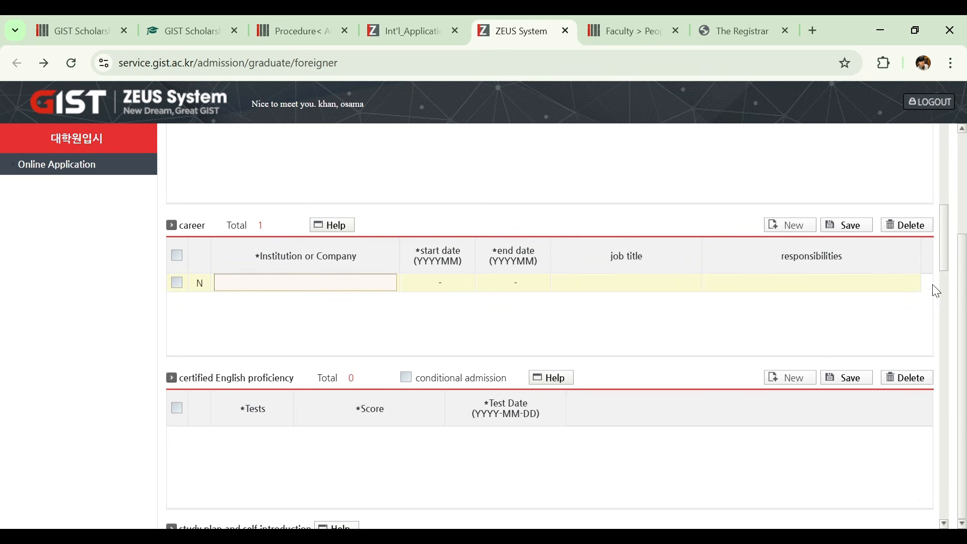
# - Try a new entry in the certified English proficiency section, and select conditional admission instead
pyautogui.scroll(-3, 940, 267)
pyautogui.scroll(2, 942, 261)
pyautogui.moveTo(941, 258); pyautogui.dragTo(937, 276)
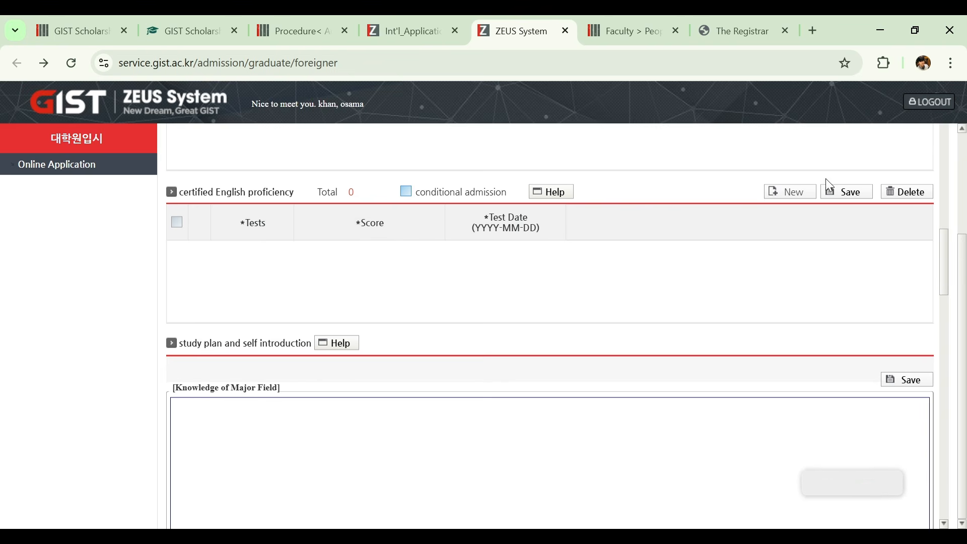
pyautogui.click(797, 196)
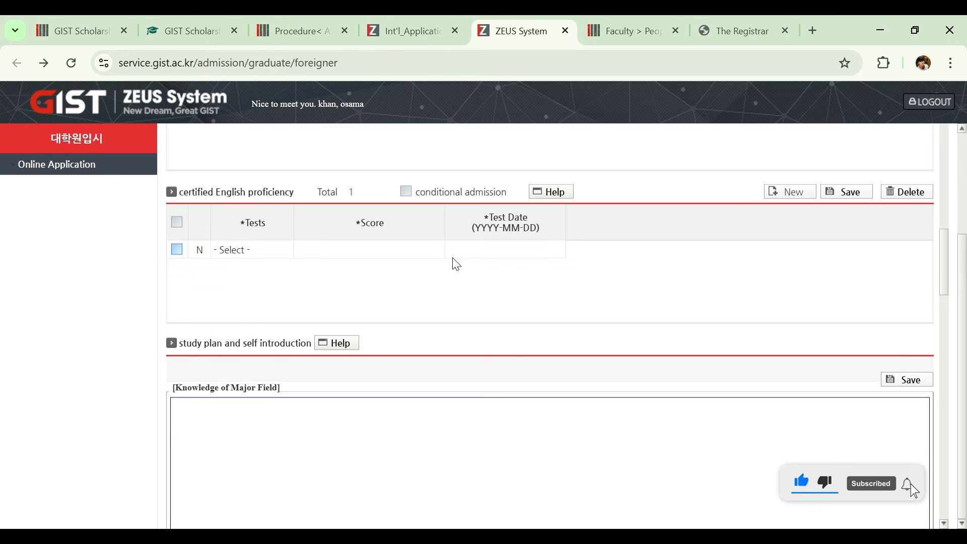
pyautogui.click(405, 194)
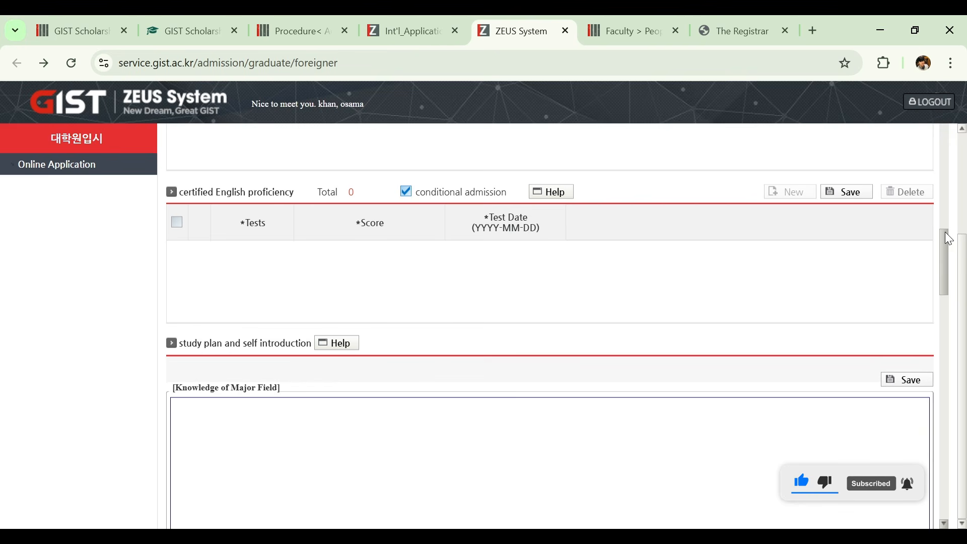
# - Look through the study plan and self introduction boxes, from Knowledge of Major Field to Self Introduction
pyautogui.moveTo(945, 232); pyautogui.dragTo(931, 255)
pyautogui.scroll(-4, 930, 263)
pyautogui.scroll(3, 917, 281)
pyautogui.scroll(1, 923, 259)
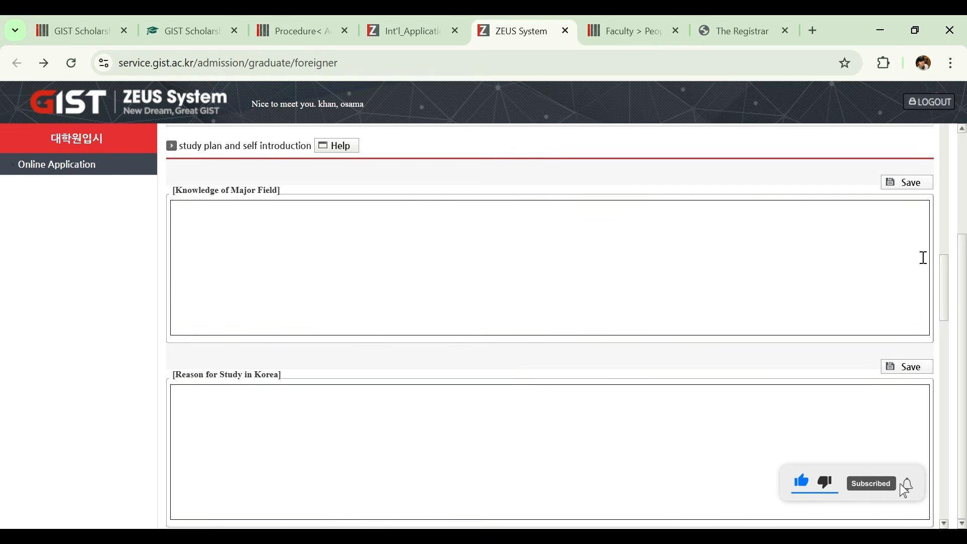
pyautogui.scroll(-2, 922, 257)
pyautogui.scroll(-2, 912, 279)
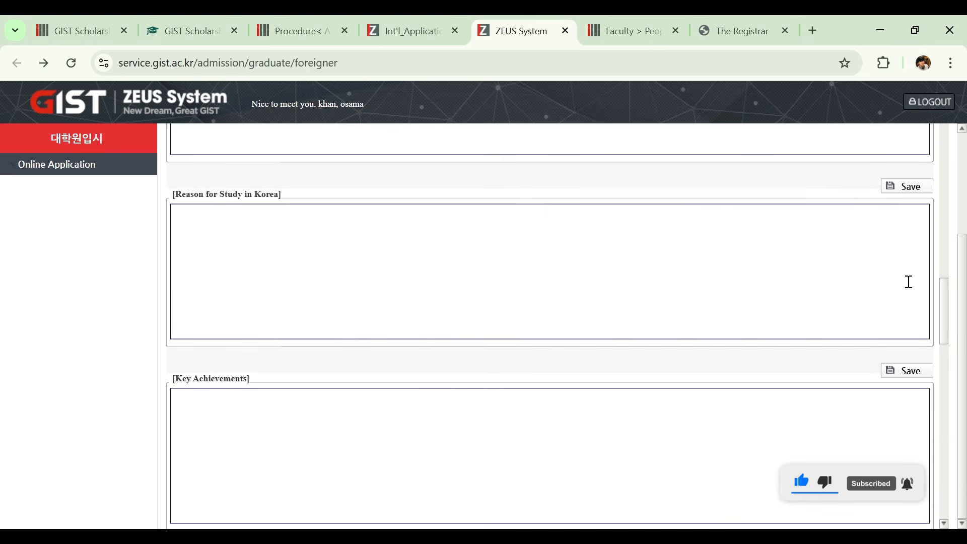
pyautogui.scroll(-3, 907, 286)
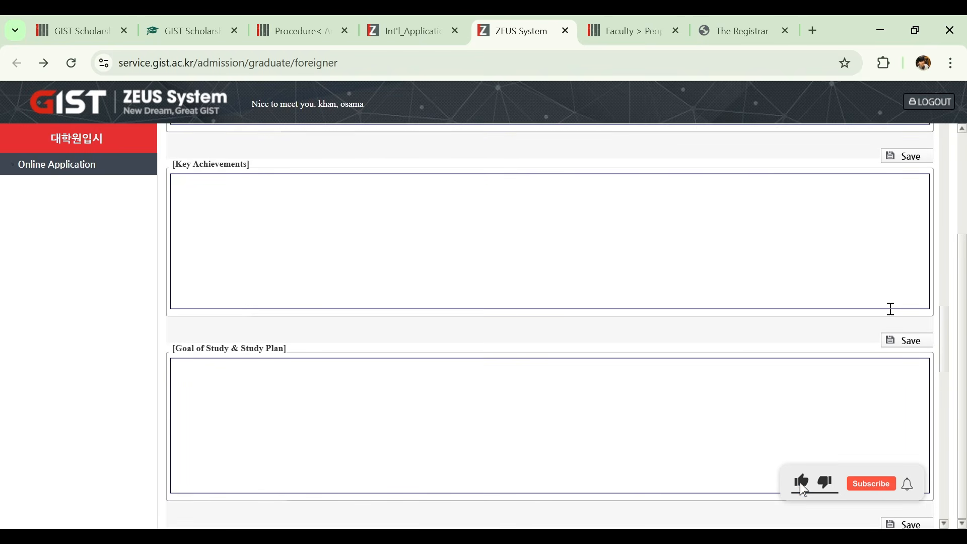
pyautogui.scroll(-3, 892, 308)
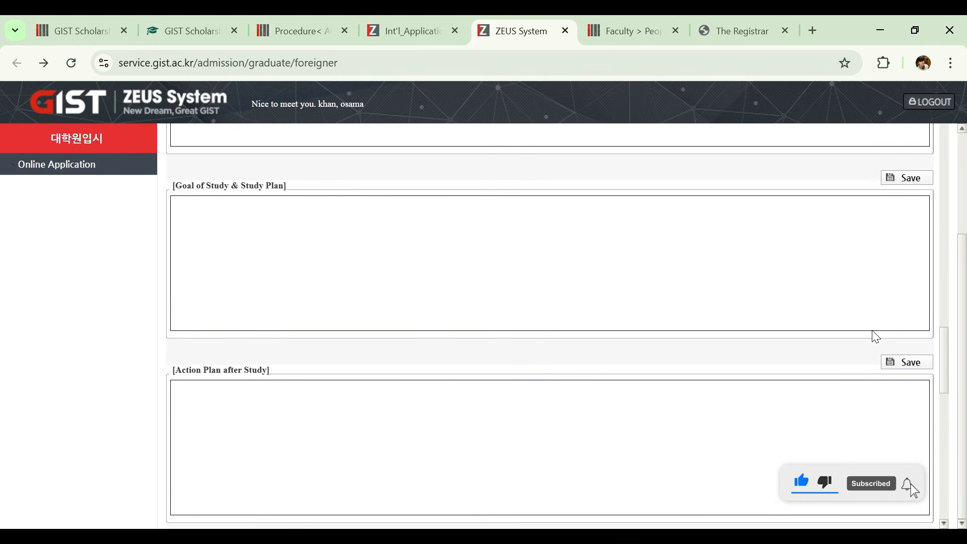
pyautogui.scroll(-3, 871, 339)
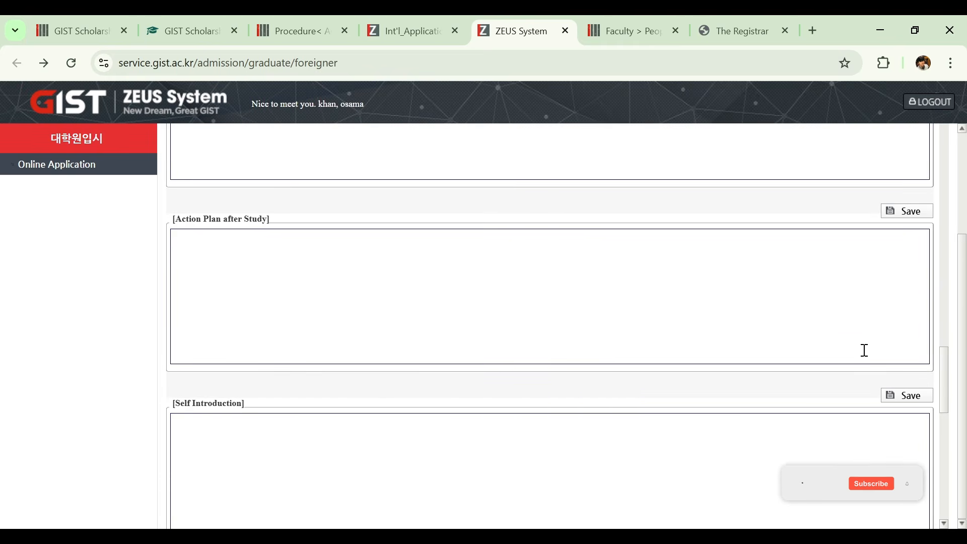
pyautogui.scroll(-3, 864, 350)
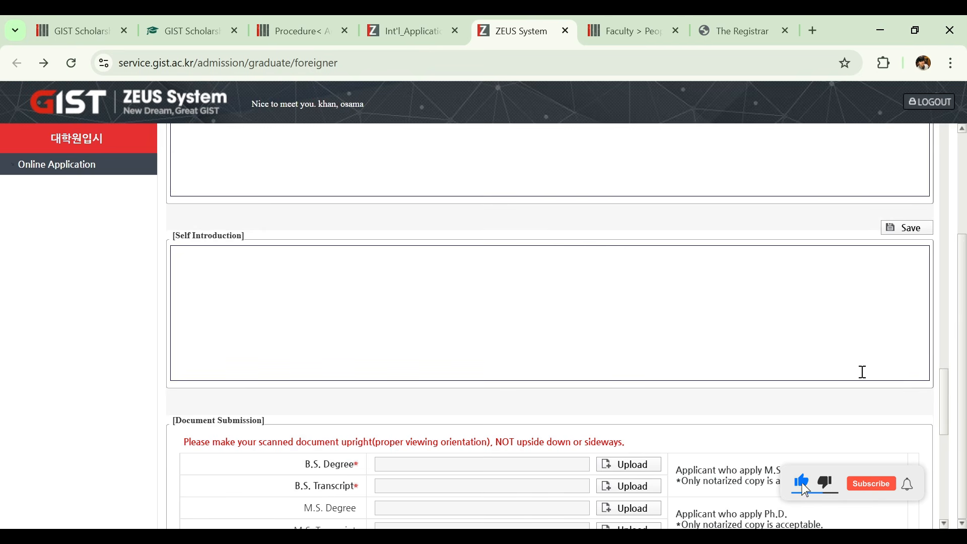
# - Review the Document Submission requirements and download the recommendation letter form for the matriculation fee waiver
pyautogui.scroll(-5, 863, 371)
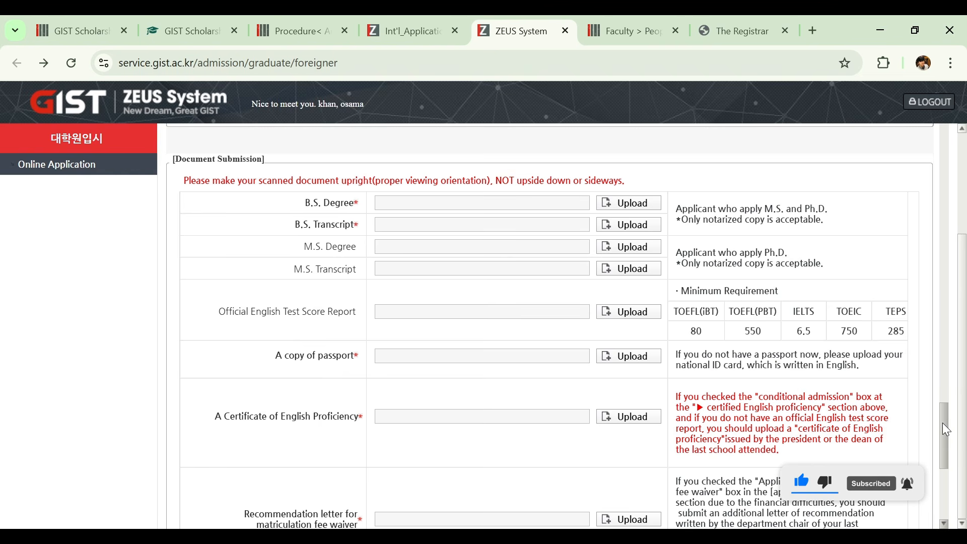
pyautogui.moveTo(946, 430)
pyautogui.mouseDown()
pyautogui.moveTo(943, 438)
pyautogui.moveTo(940, 429)
pyautogui.mouseUp()
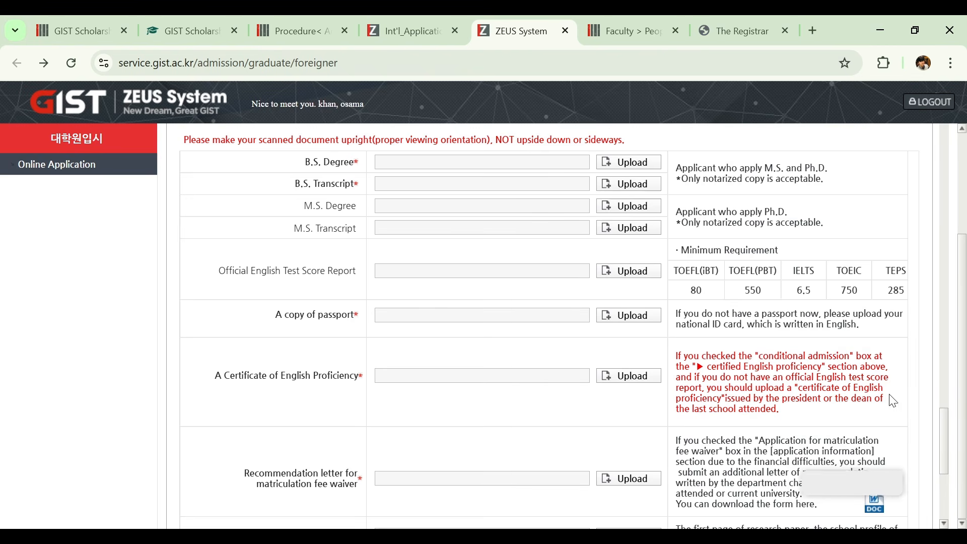
pyautogui.moveTo(942, 426); pyautogui.dragTo(938, 435)
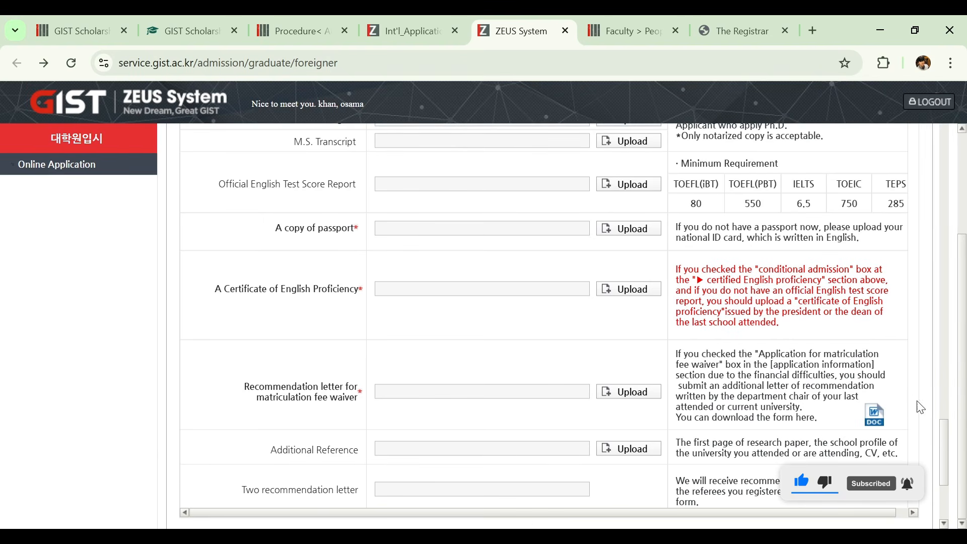
pyautogui.moveTo(945, 426); pyautogui.dragTo(944, 436)
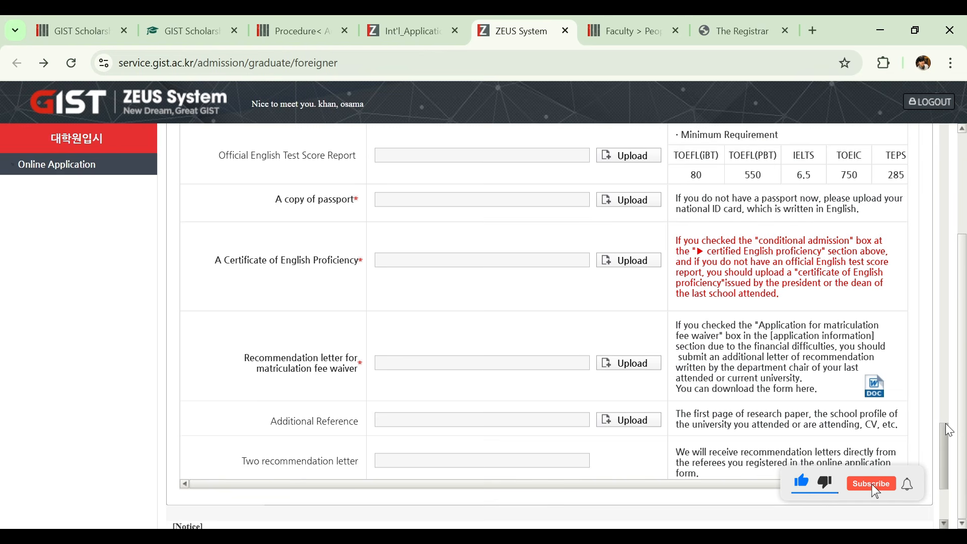
pyautogui.moveTo(943, 426); pyautogui.dragTo(942, 433)
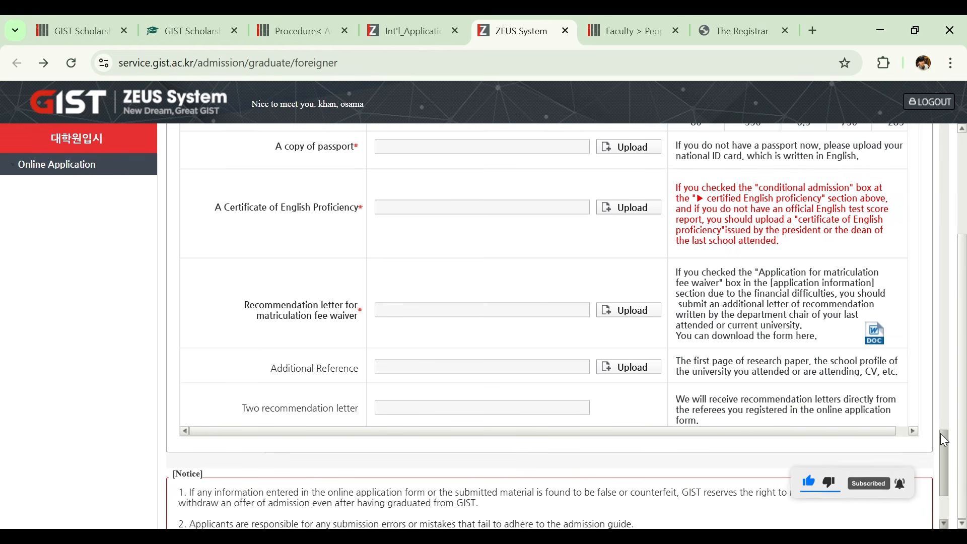
pyautogui.click(874, 342)
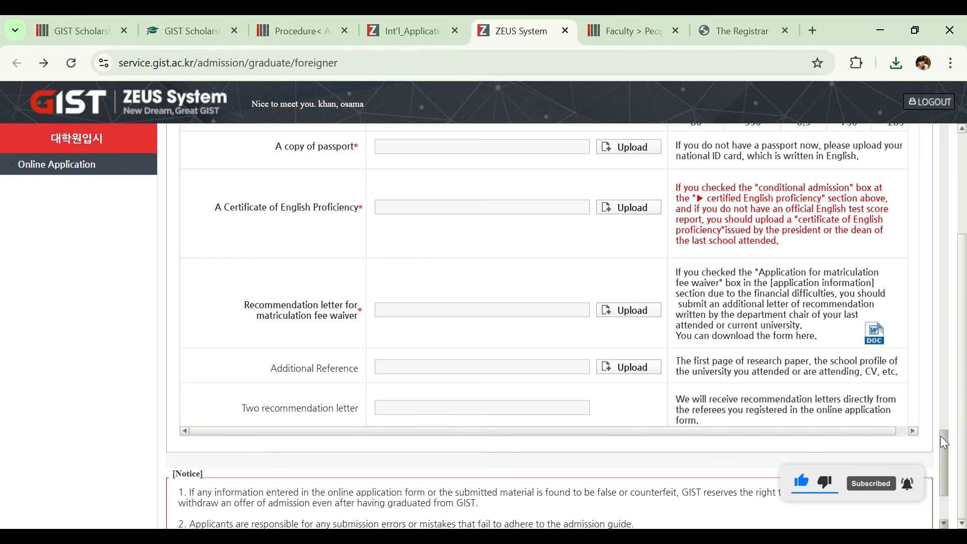
# - Read the Notice at the end of the application and agree to its terms
pyautogui.moveTo(941, 437); pyautogui.dragTo(938, 446)
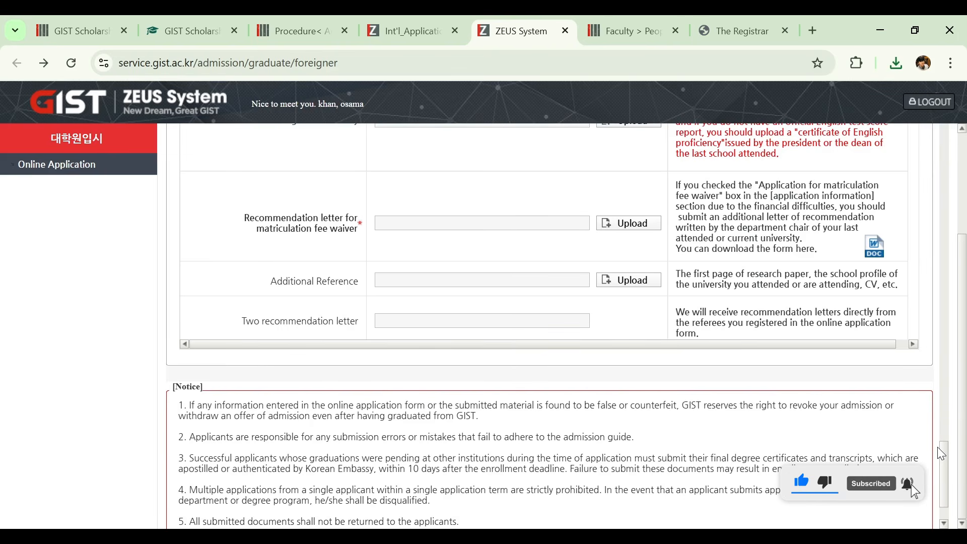
pyautogui.moveTo(938, 446); pyautogui.dragTo(918, 466)
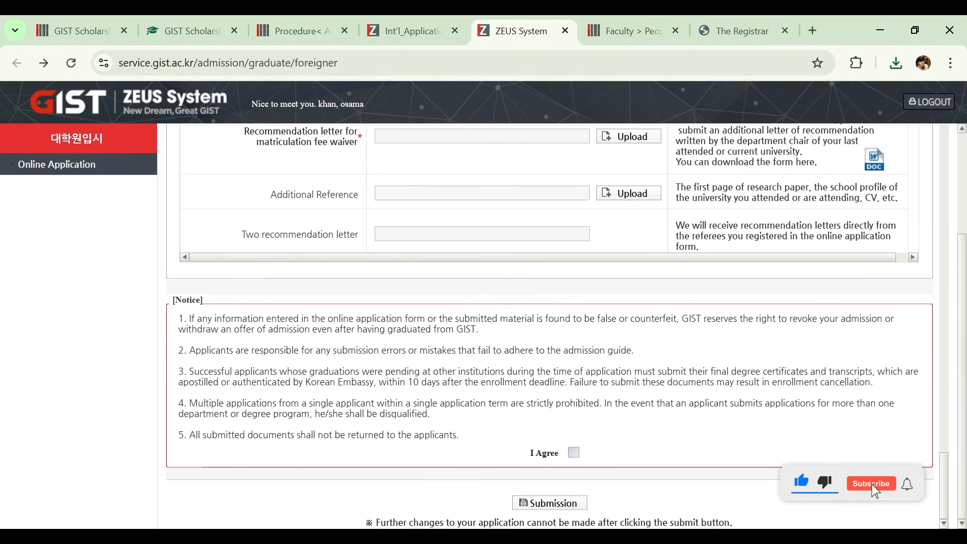
pyautogui.click(573, 452)
# - Go back over the personal information and Recommendations sections of the application
pyautogui.moveTo(945, 473); pyautogui.dragTo(920, 26)
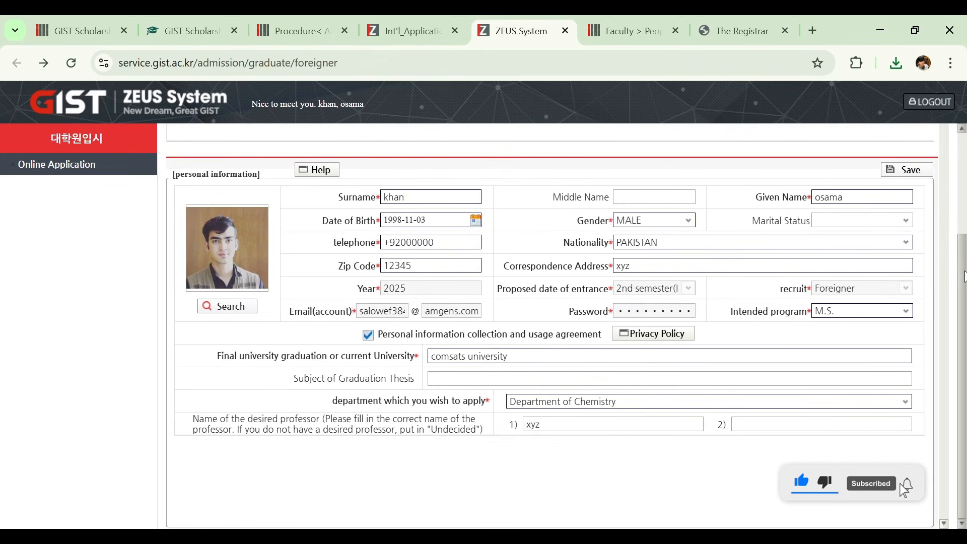
pyautogui.scroll(2, 940, 230)
pyautogui.scroll(-10, 941, 229)
pyautogui.scroll(2, 940, 229)
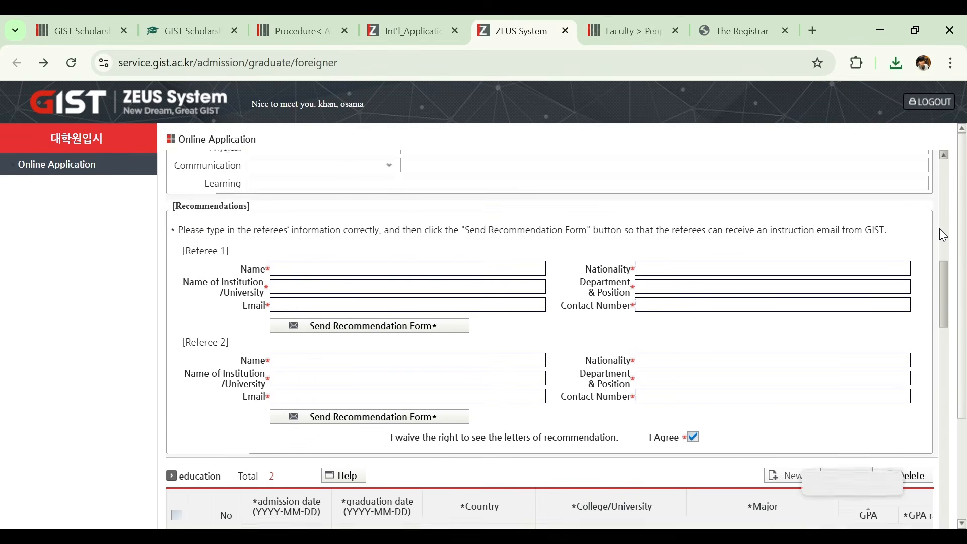